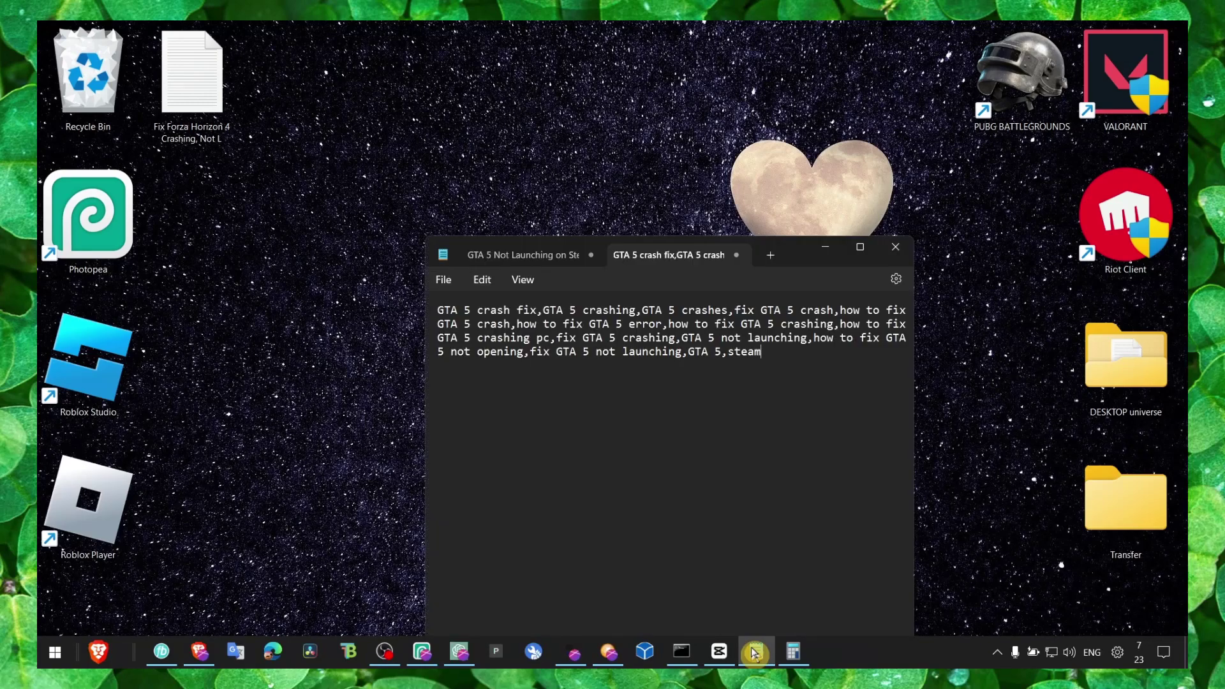
Bring up the Notepad notes with the GTA 5 fix commands, then minimize them to the desktop.
click(543, 255)
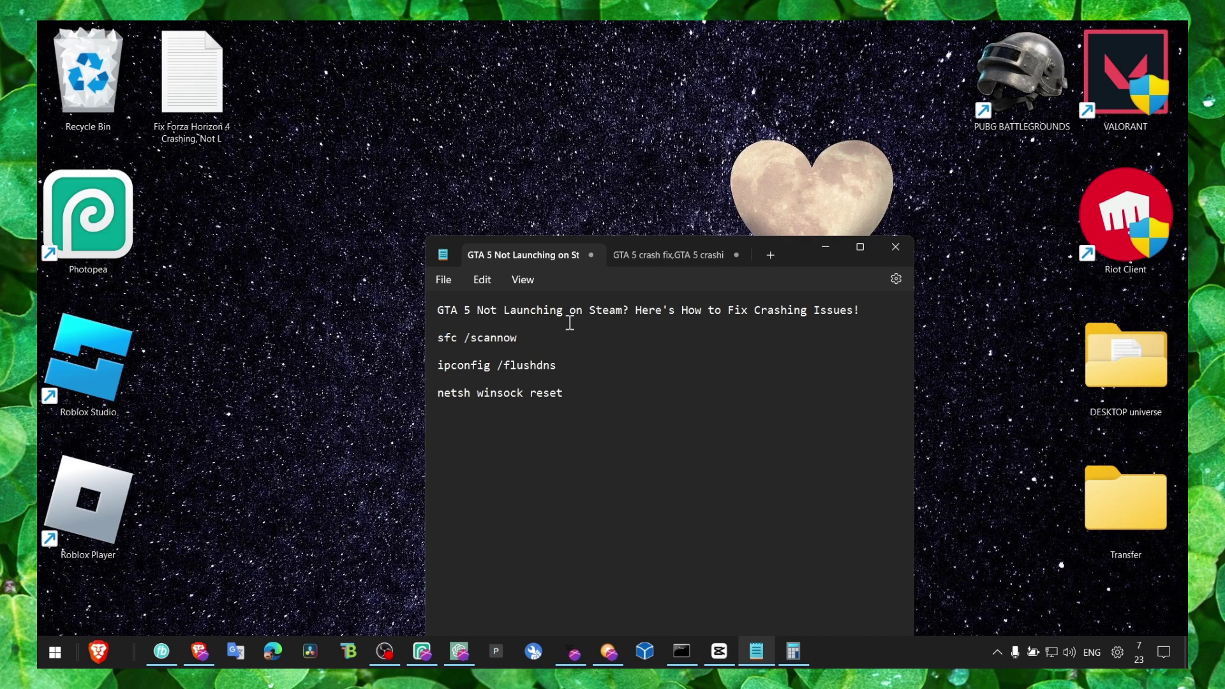
click(825, 247)
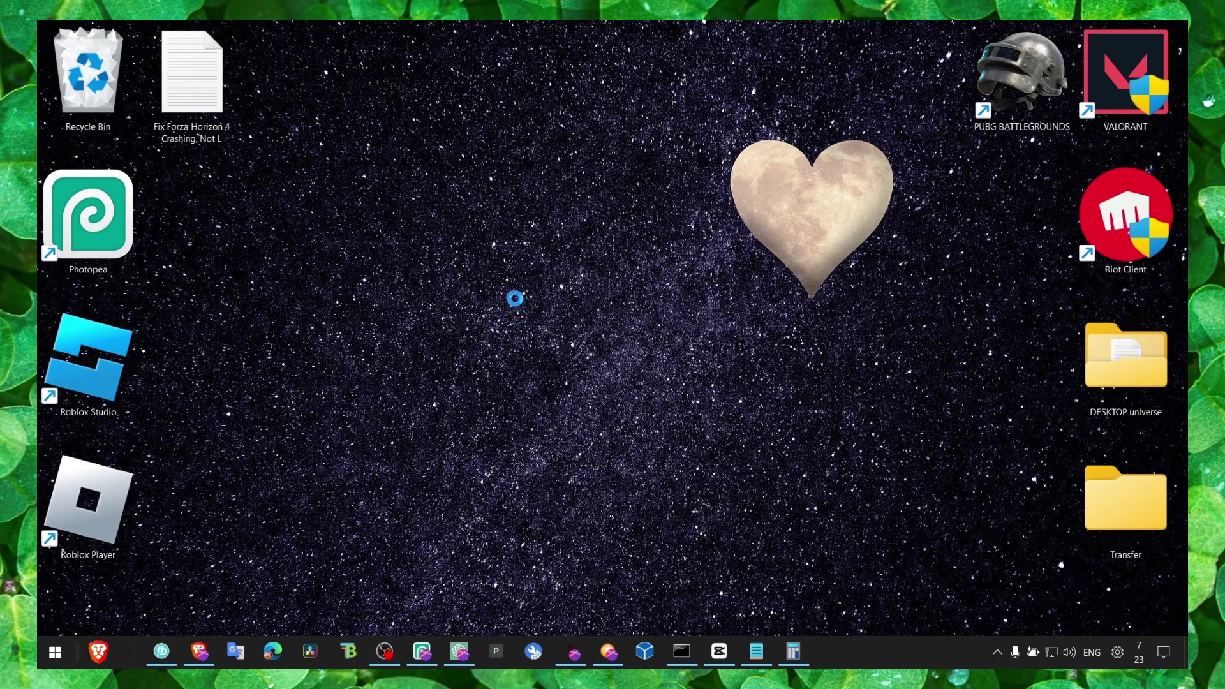
Search 'per' to open Performance Options and center the dialog on screen.
key(super+s)
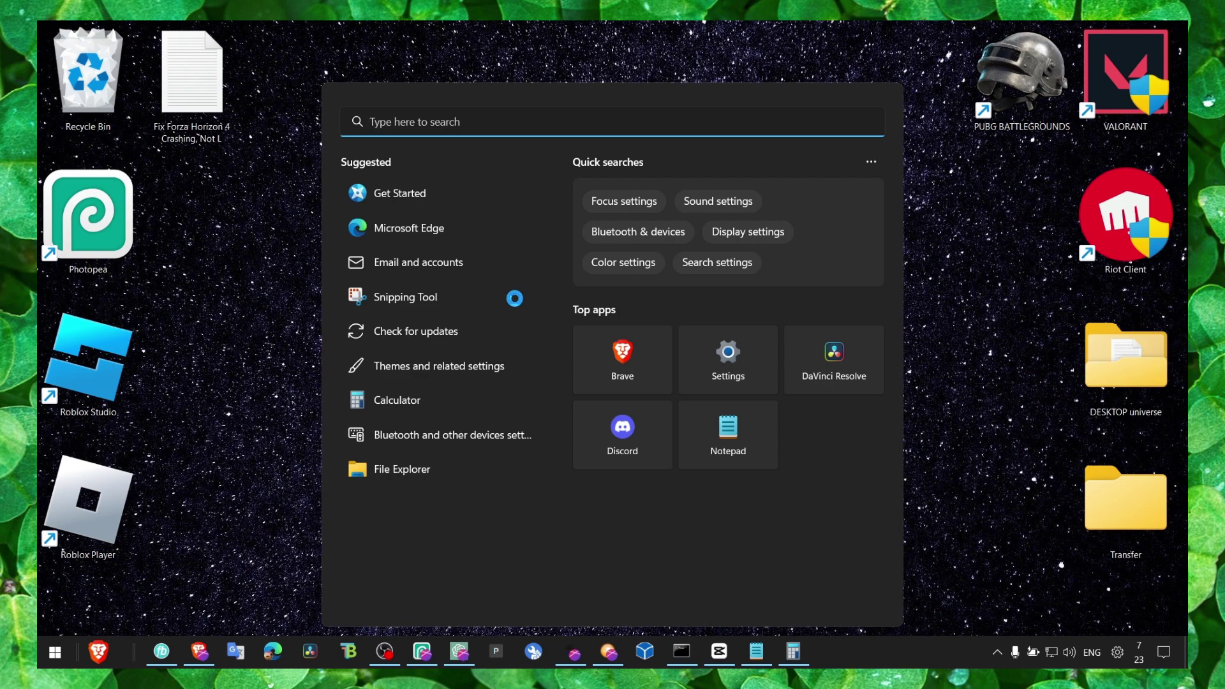
text(pero)
key(BackSpace)
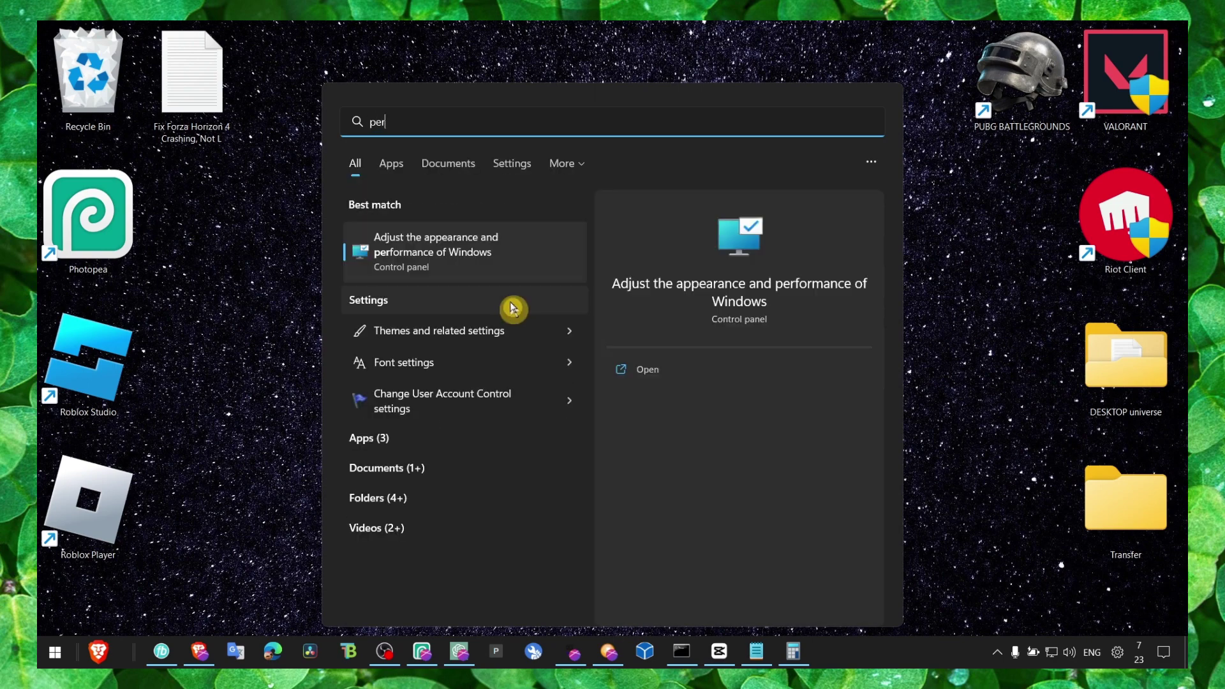
click(479, 262)
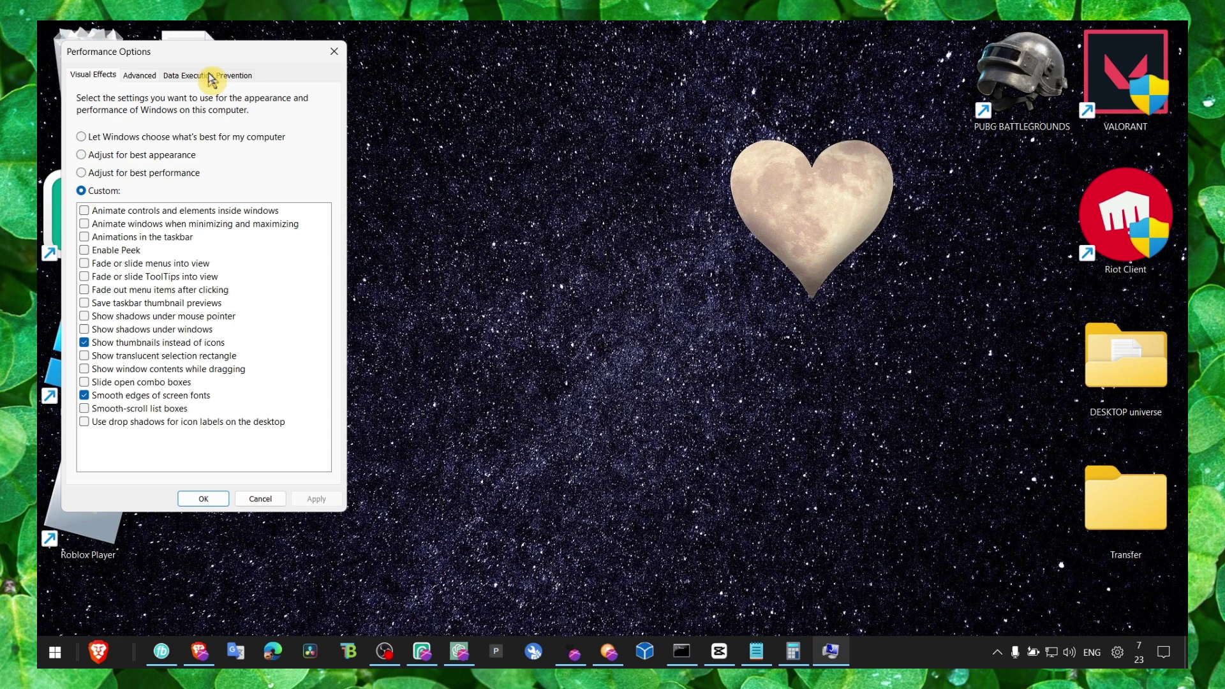
drag(224, 51, 566, 109)
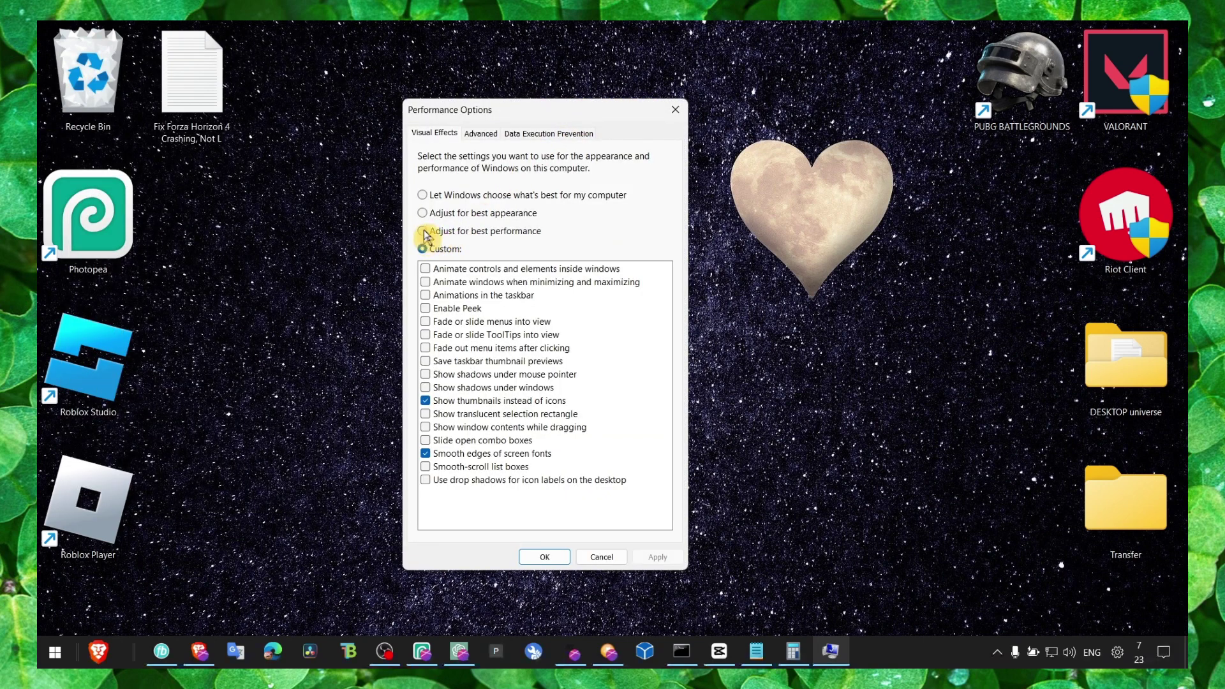
Choose Adjust for best performance, re-enable thumbnails and smooth screen fonts, and apply.
click(424, 213)
click(464, 232)
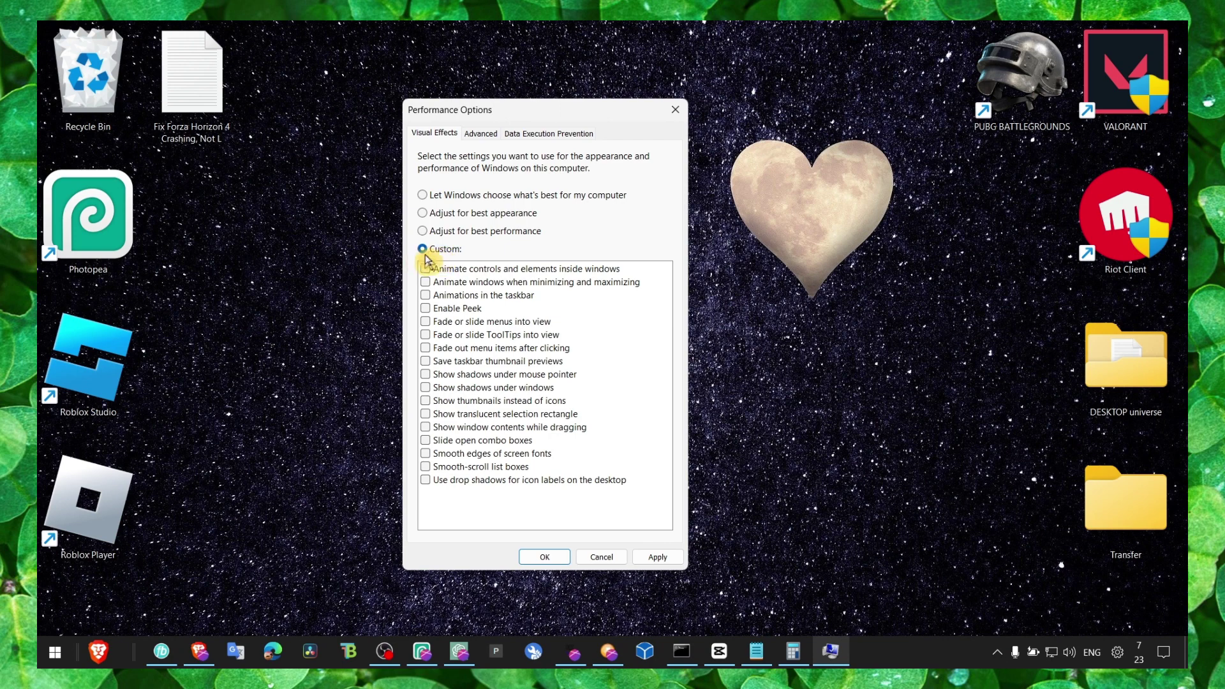
click(428, 413)
click(425, 400)
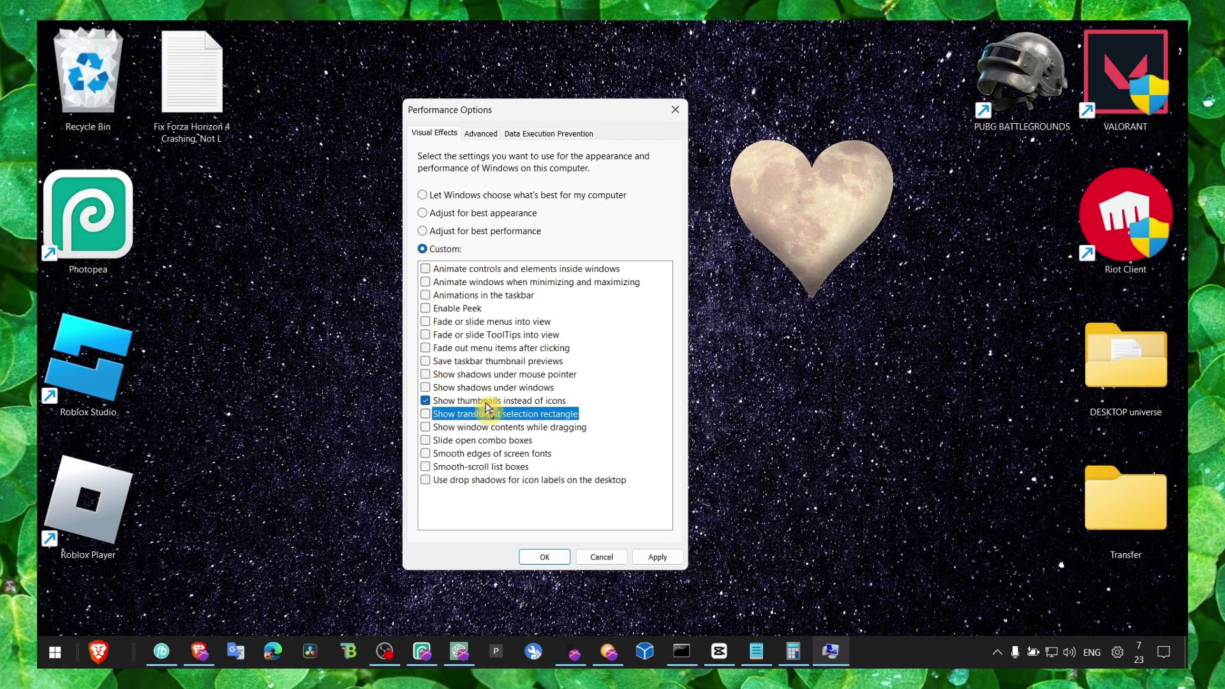
click(430, 455)
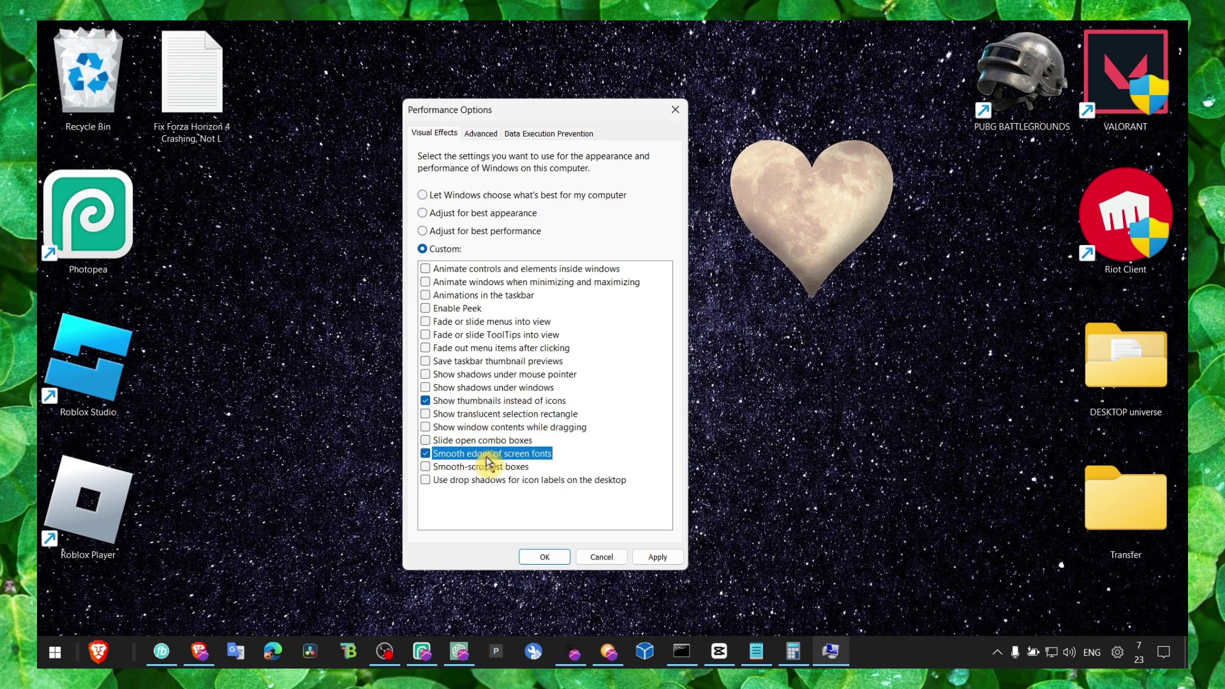
click(637, 558)
Close Performance Options and open Accessibility › Visual effects in Settings.
click(675, 109)
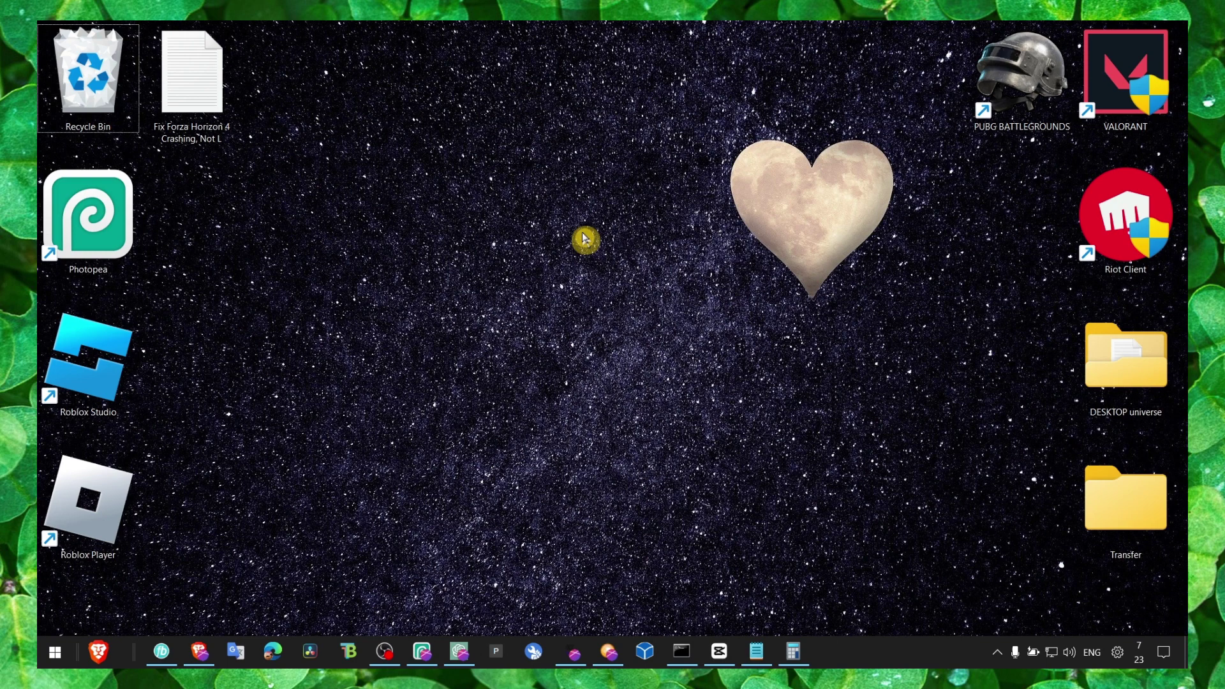
key(super+s)
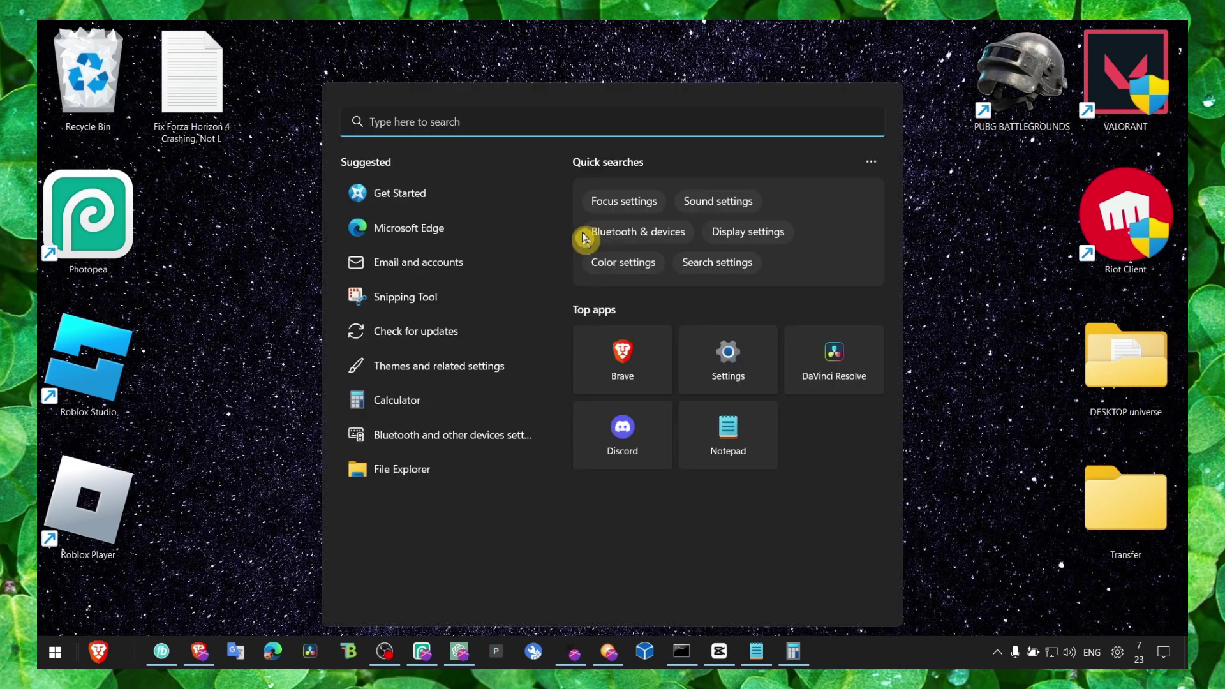
key(super+i)
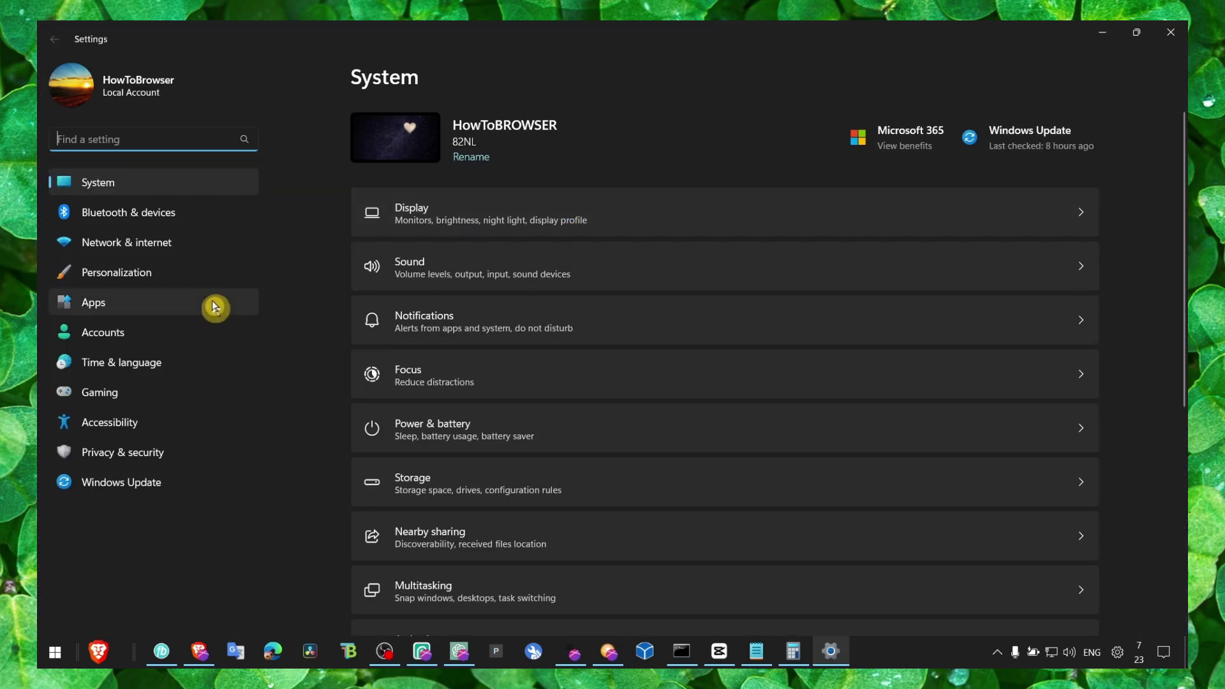
click(120, 434)
click(664, 215)
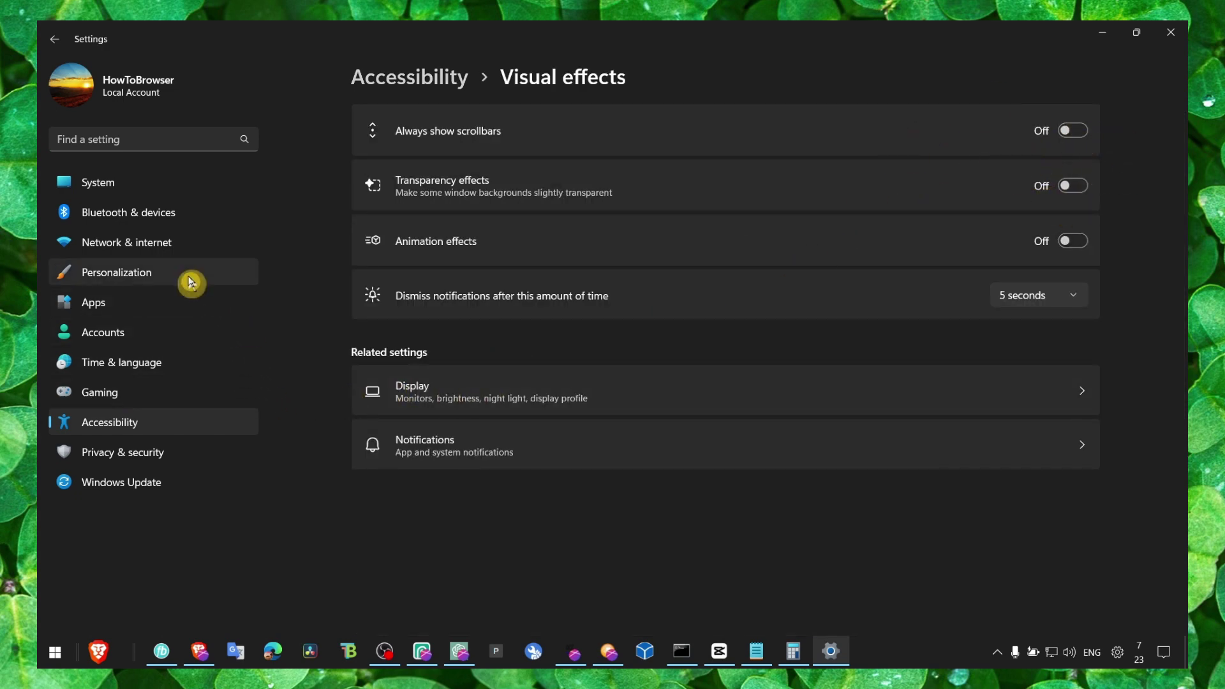
Go to Personalization › Colors and toggle Transparency effects on, then back off.
click(169, 263)
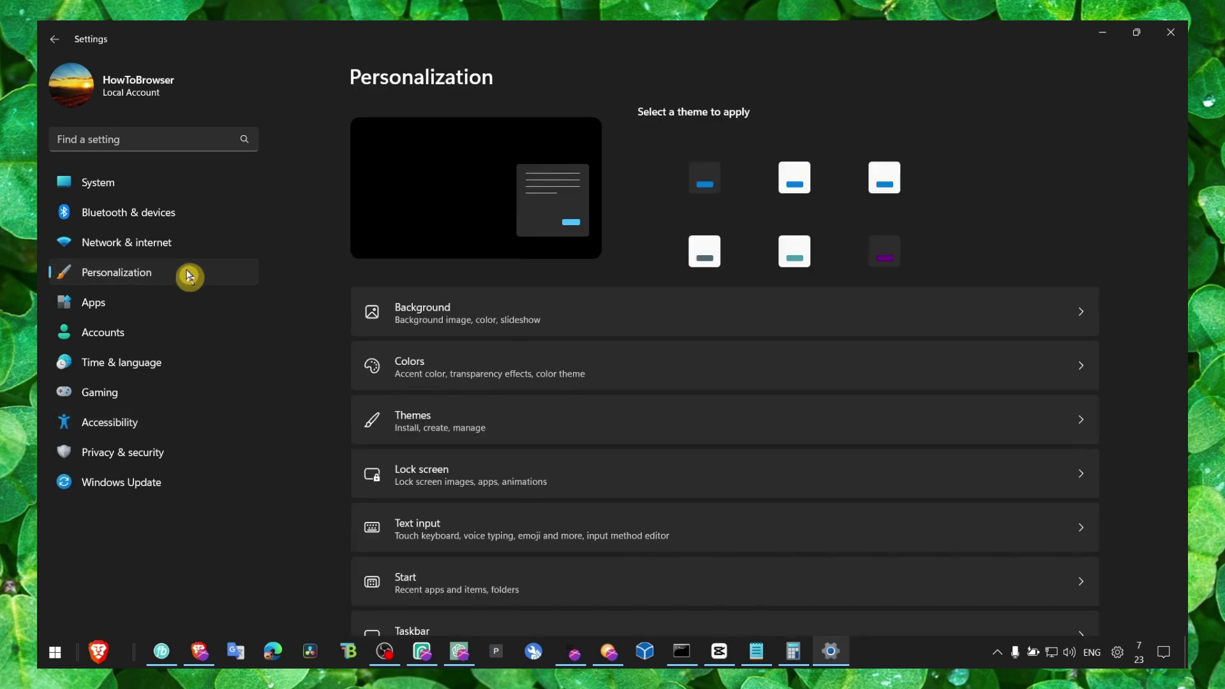
click(536, 358)
click(1077, 337)
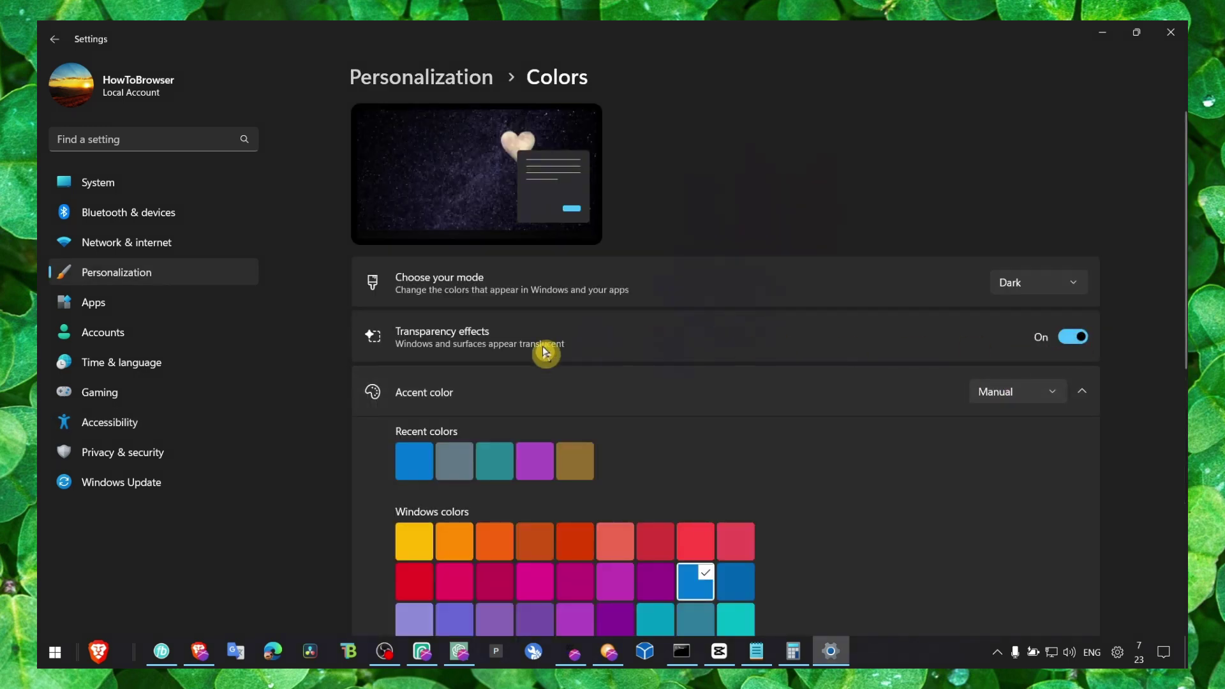
click(1079, 339)
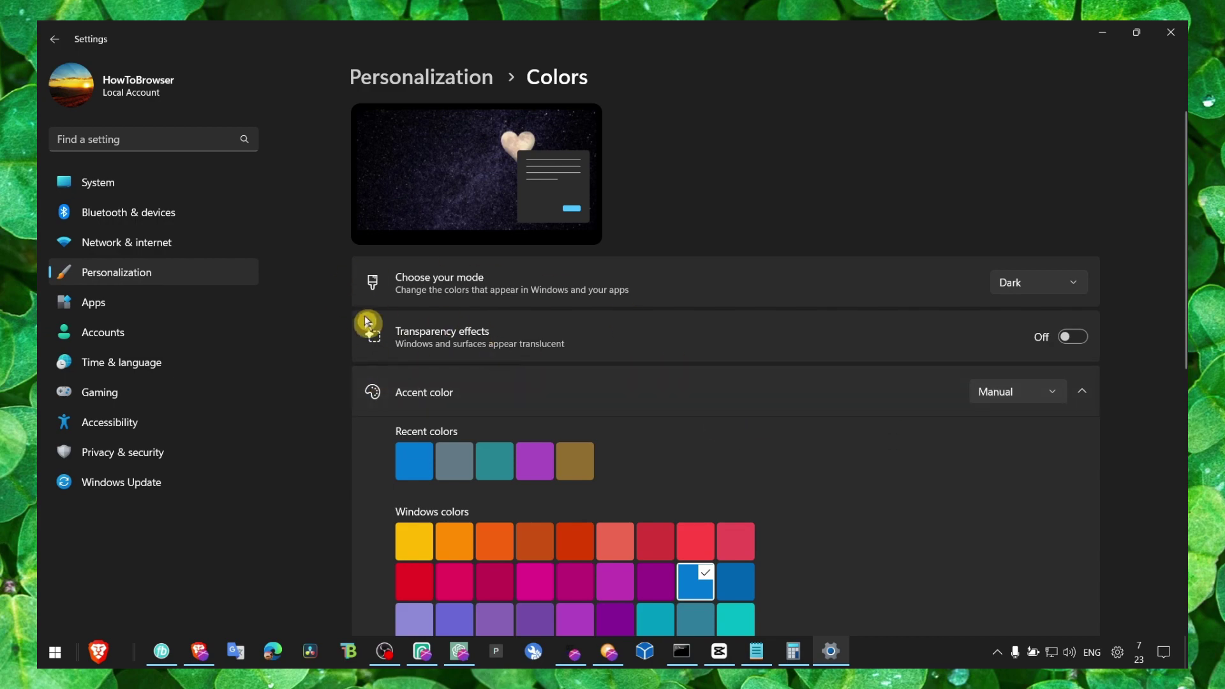
Close Settings and open Virtual memory from the Performance Options Advanced tab, with Calculator alongside.
click(1171, 32)
key(super+s)
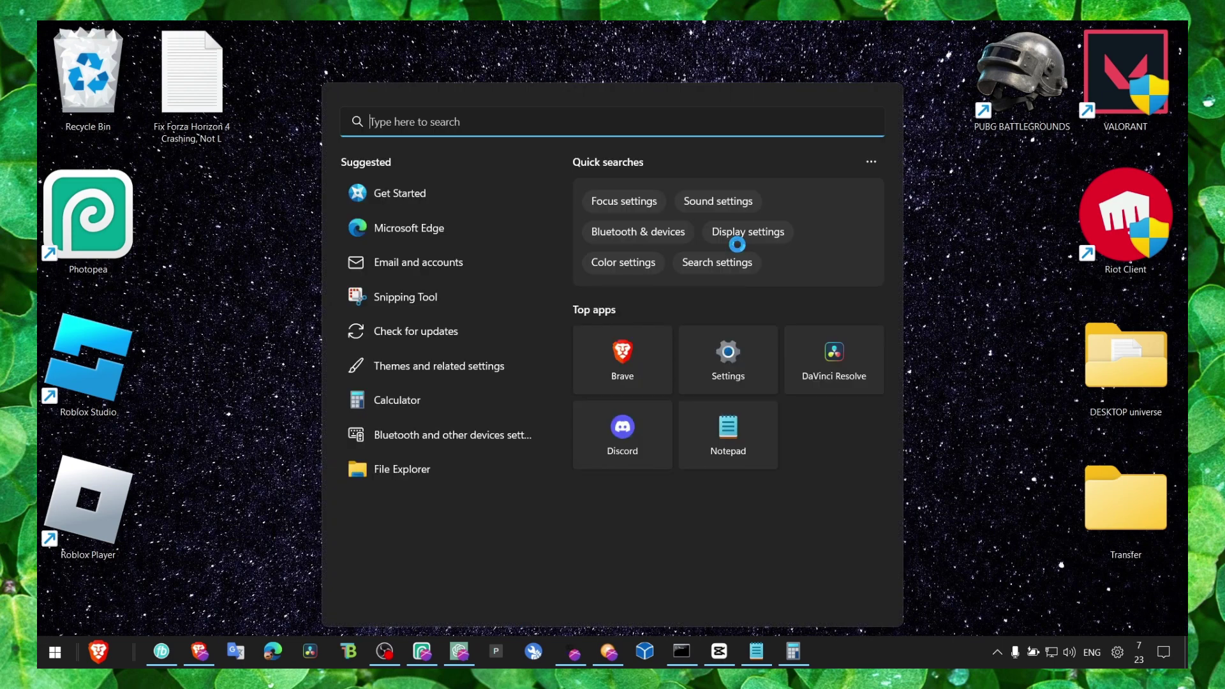
text(per)
click(516, 268)
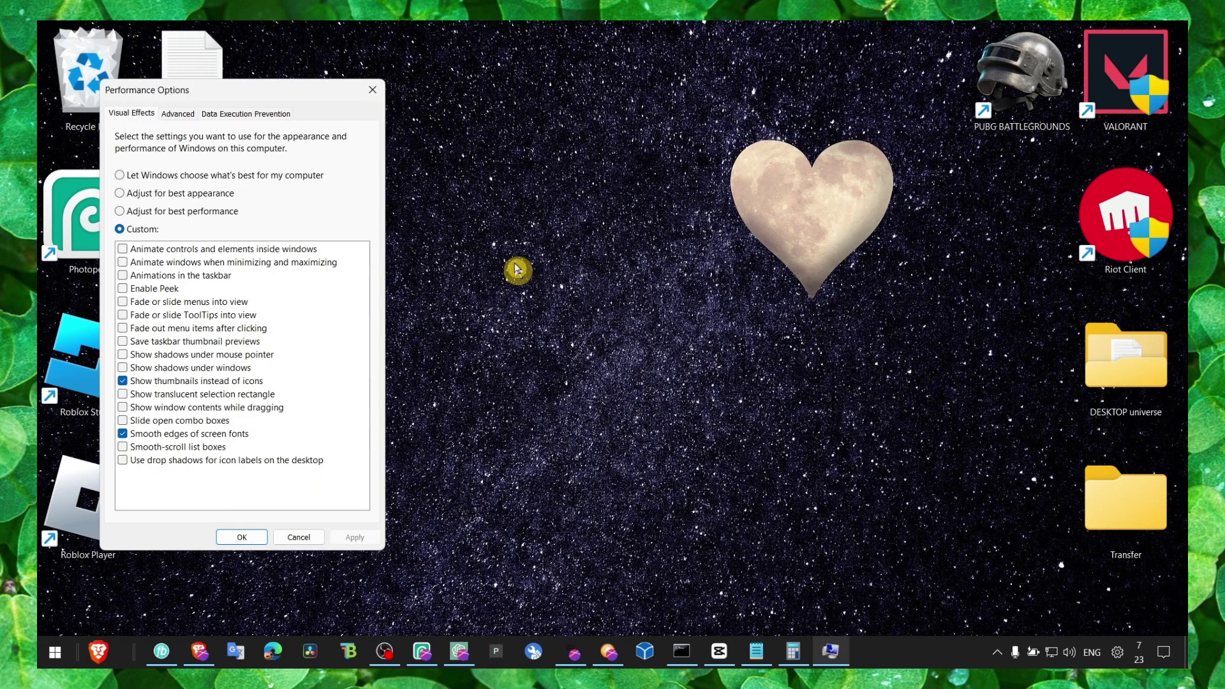
click(178, 113)
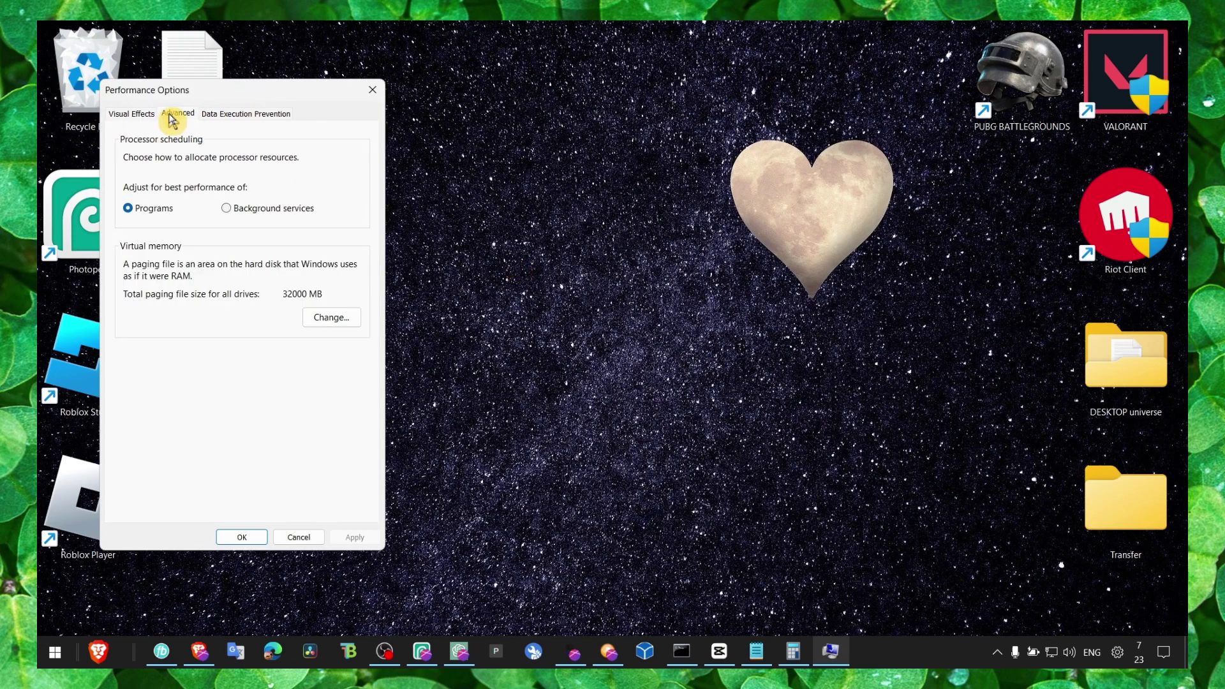
click(329, 315)
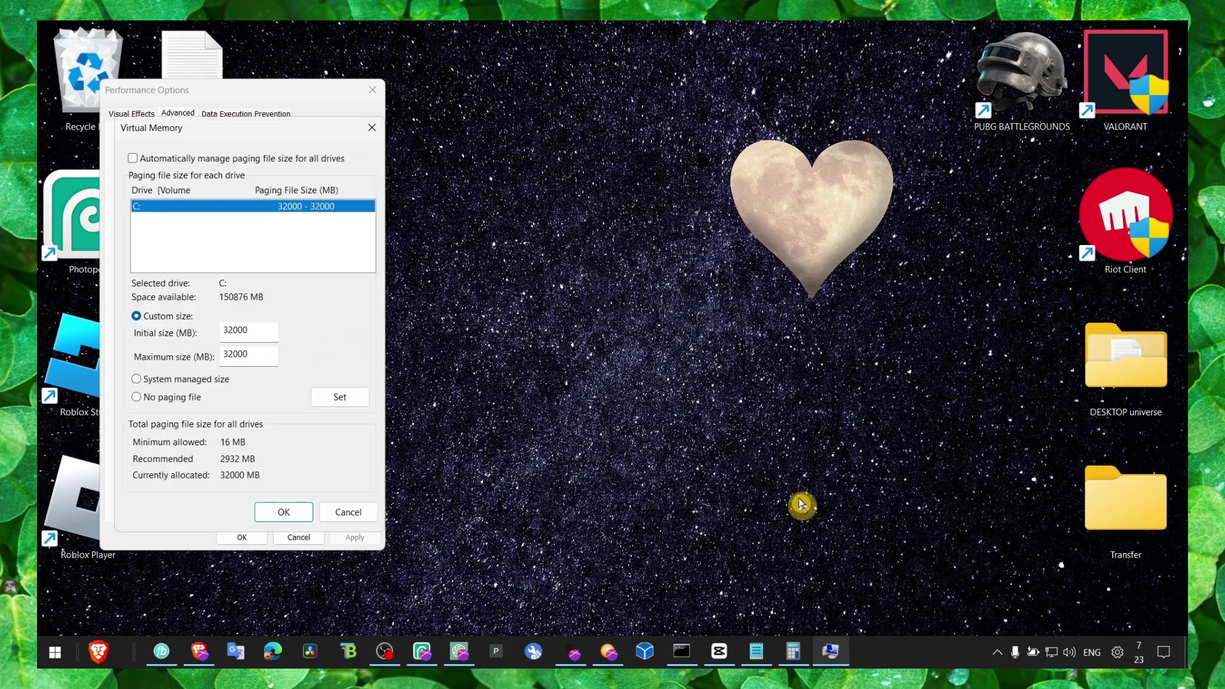
click(793, 651)
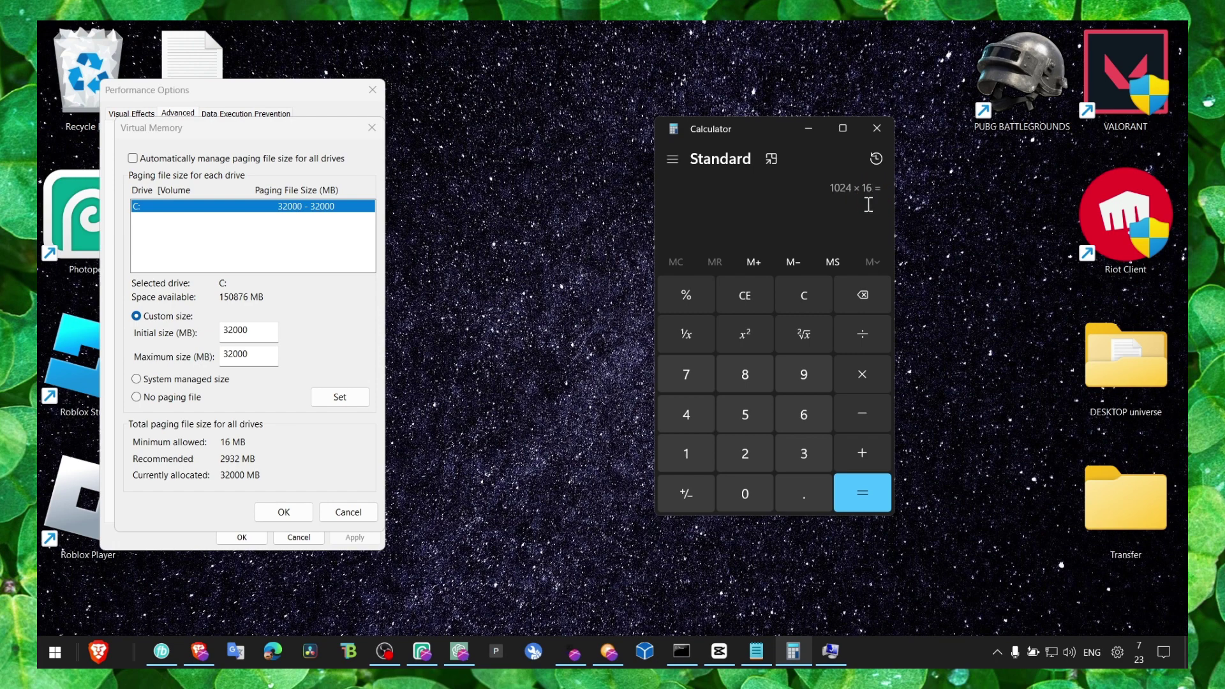
Work out the paging file size in Calculator, relaunching it via 'calc' and entering 1,024.
click(863, 492)
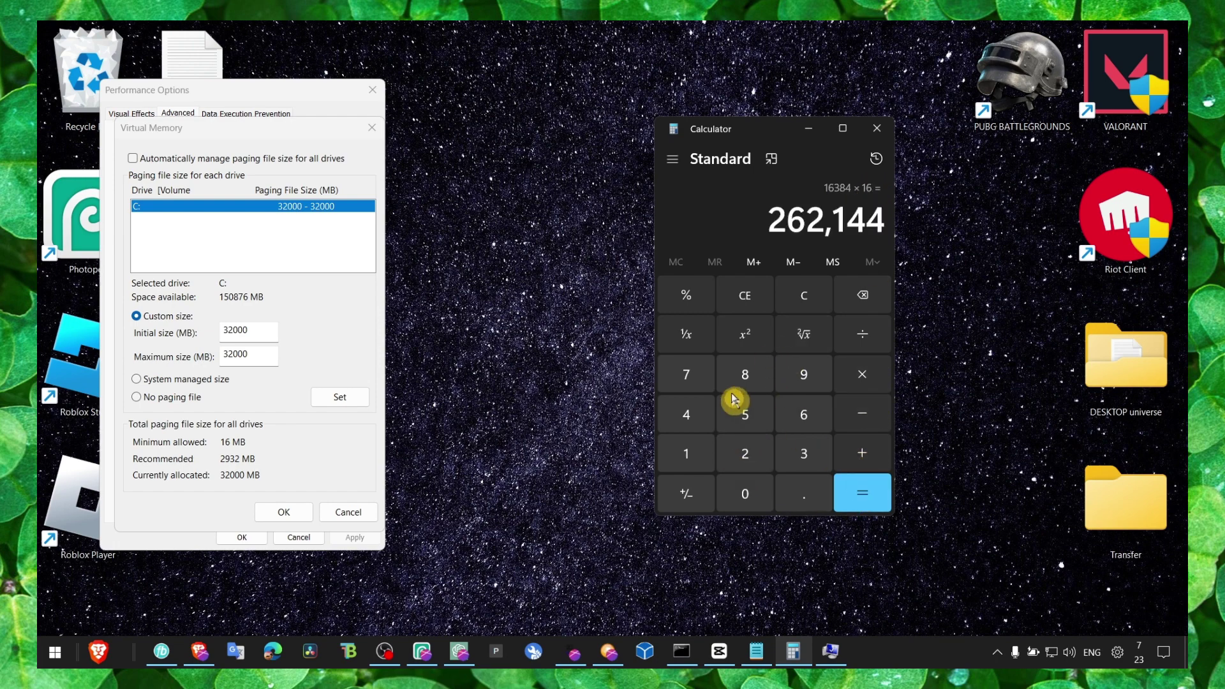
double_click(241, 331)
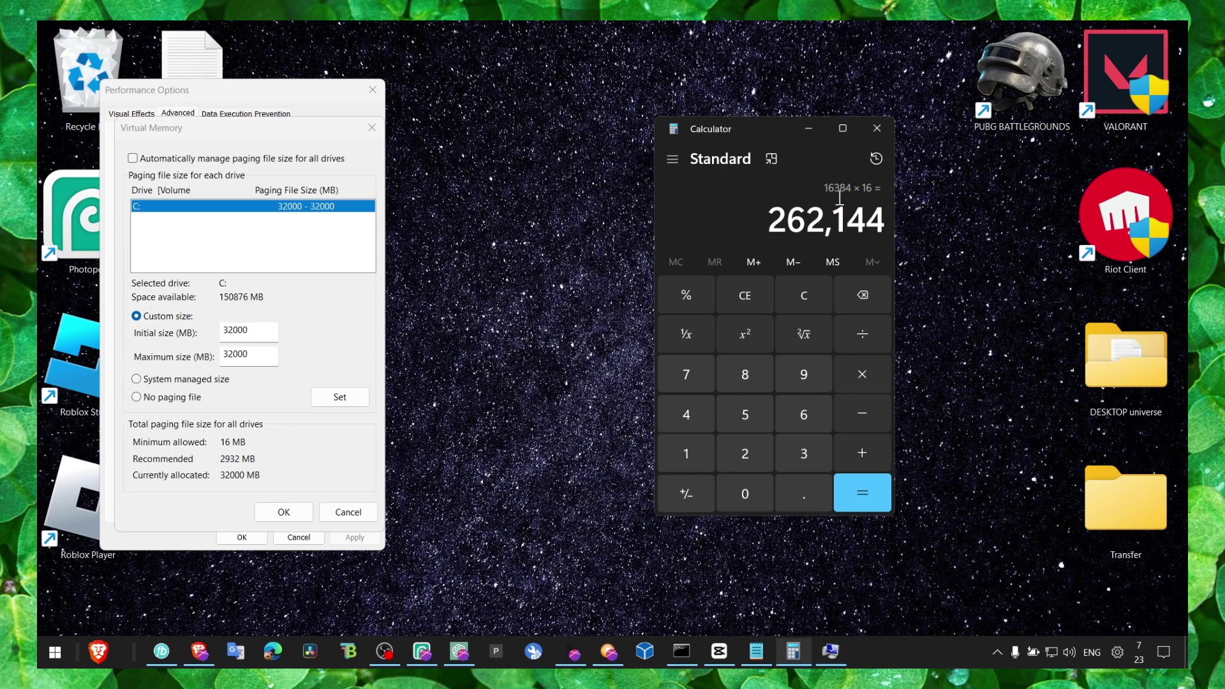
drag(817, 213, 884, 217)
click(877, 128)
key(super)
text(calc)
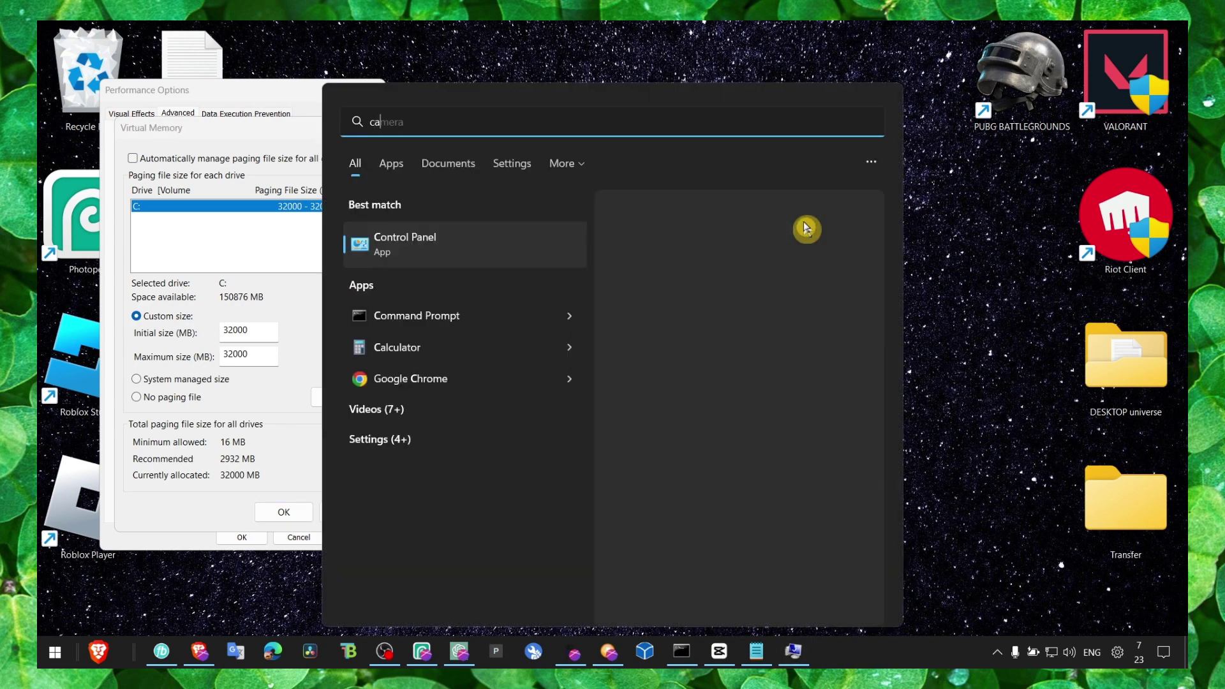
key(Return)
text(1,0)
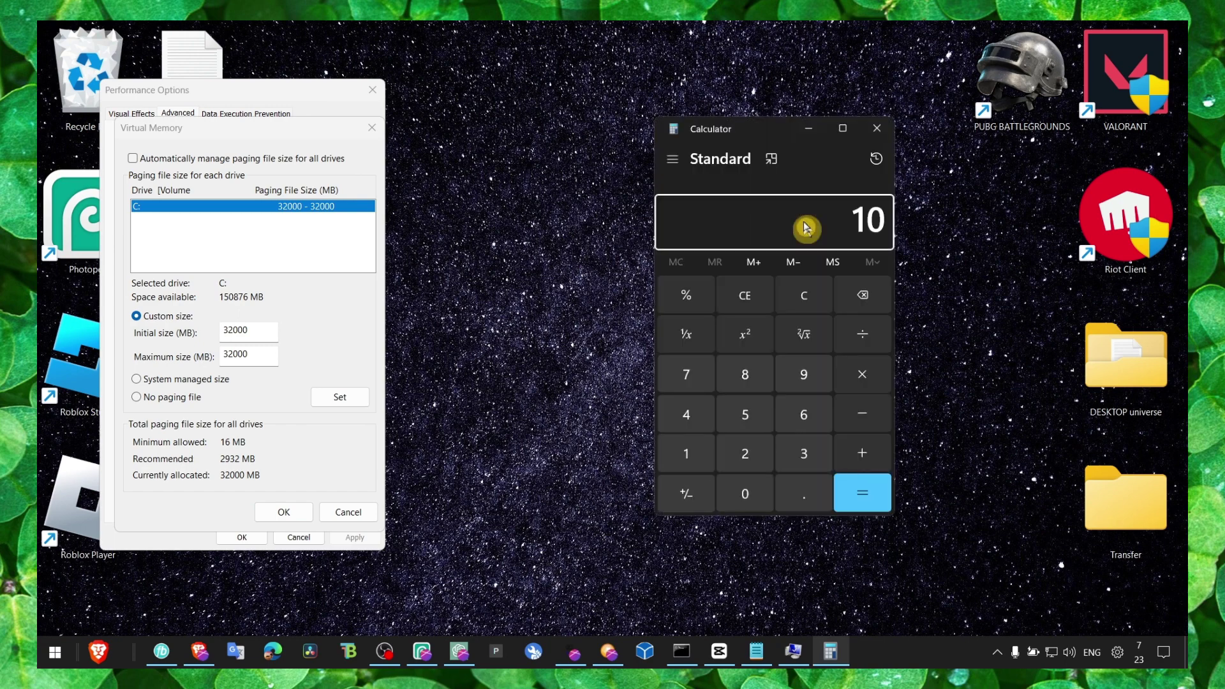
text(24)
Apply the 32000 MB custom paging file on drive C and confirm Virtual Memory.
click(809, 130)
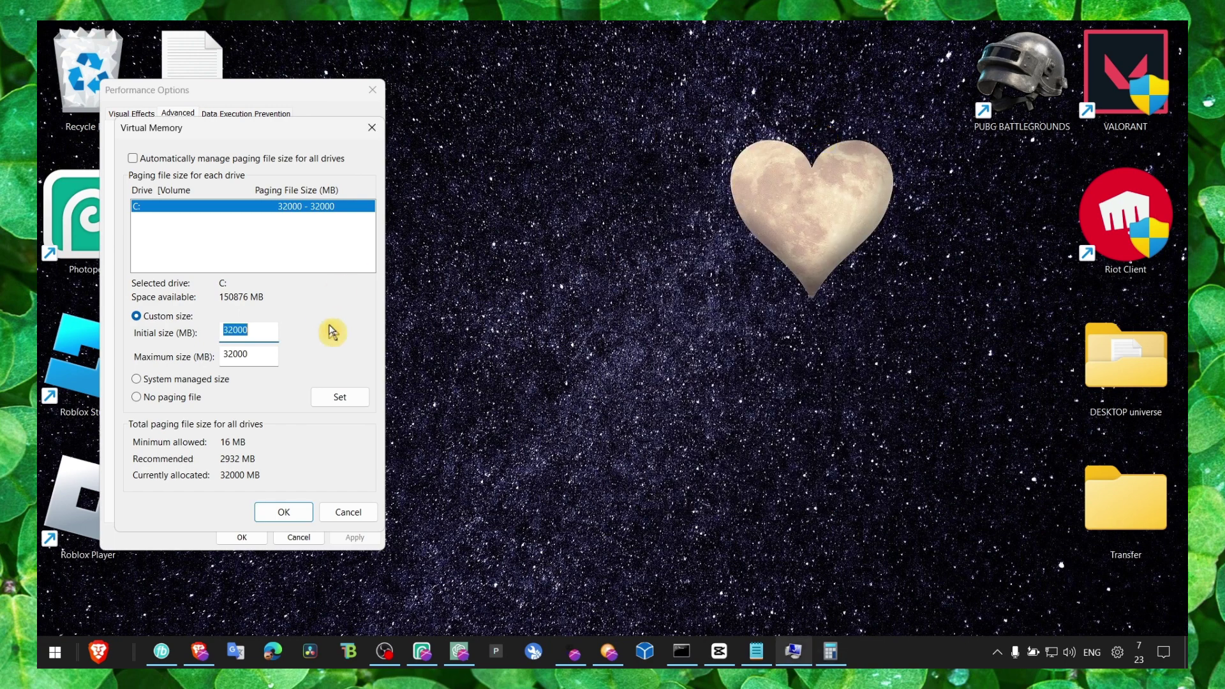
click(356, 396)
click(284, 512)
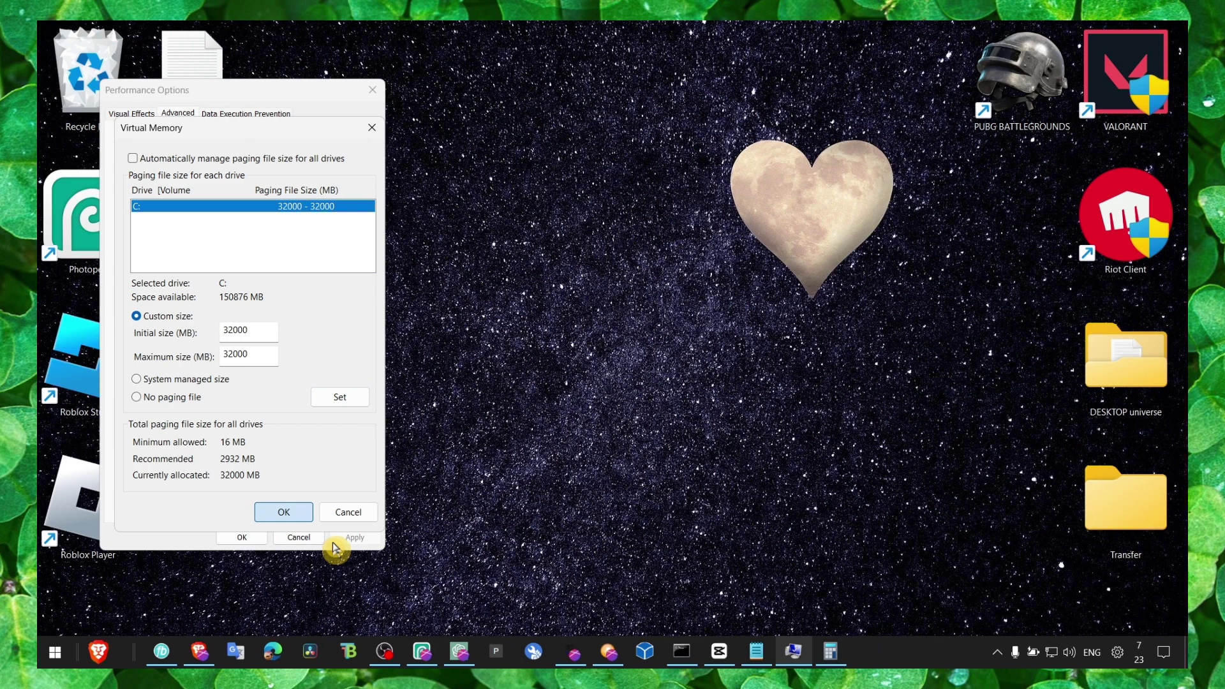
Confirm Performance Options, then search 'windows' to reach Windows Update › Advanced options.
click(259, 540)
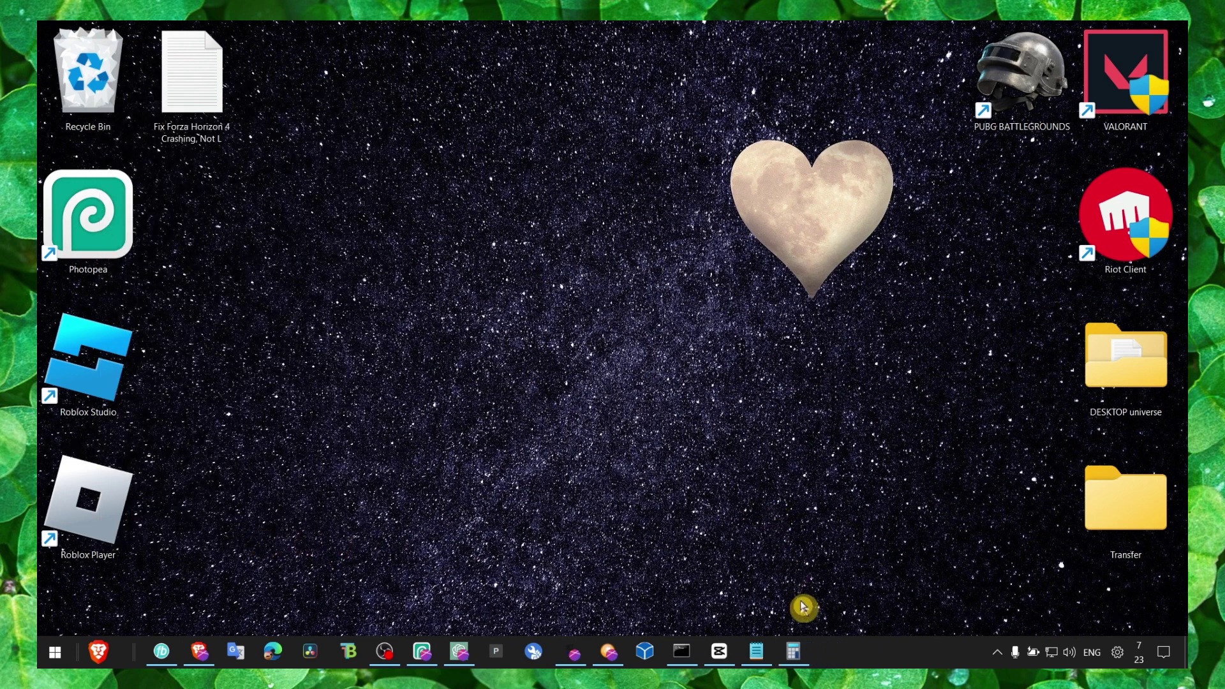
key(super)
text(windows)
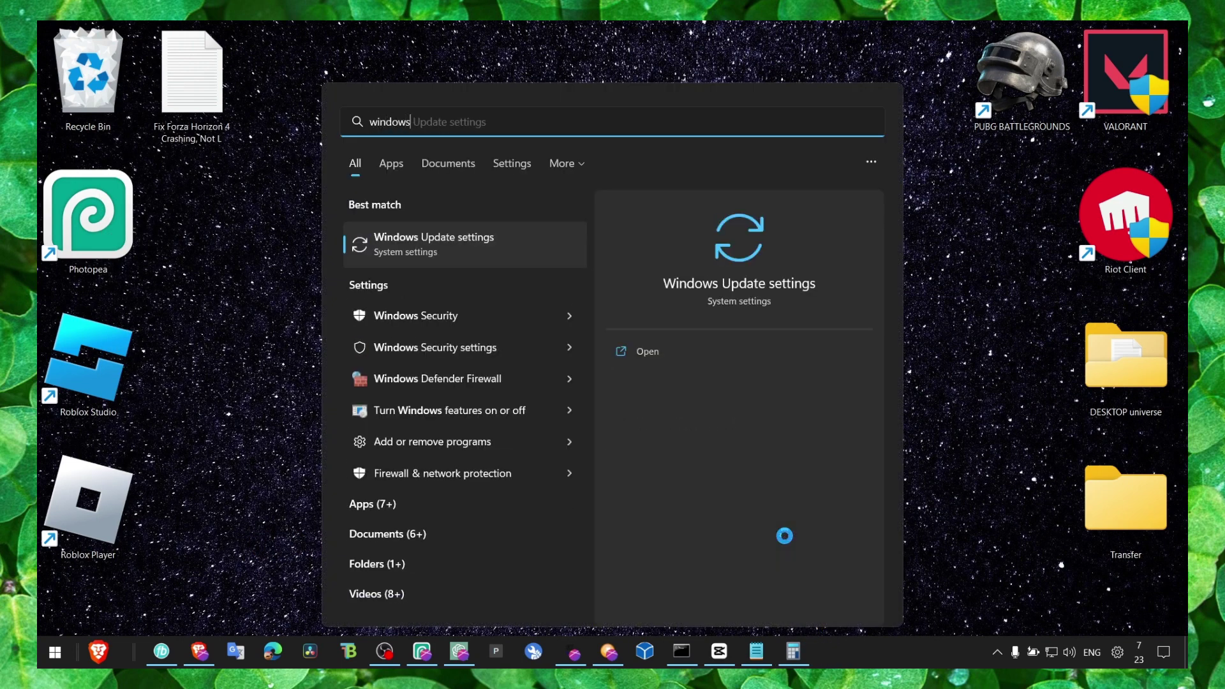
key(Return)
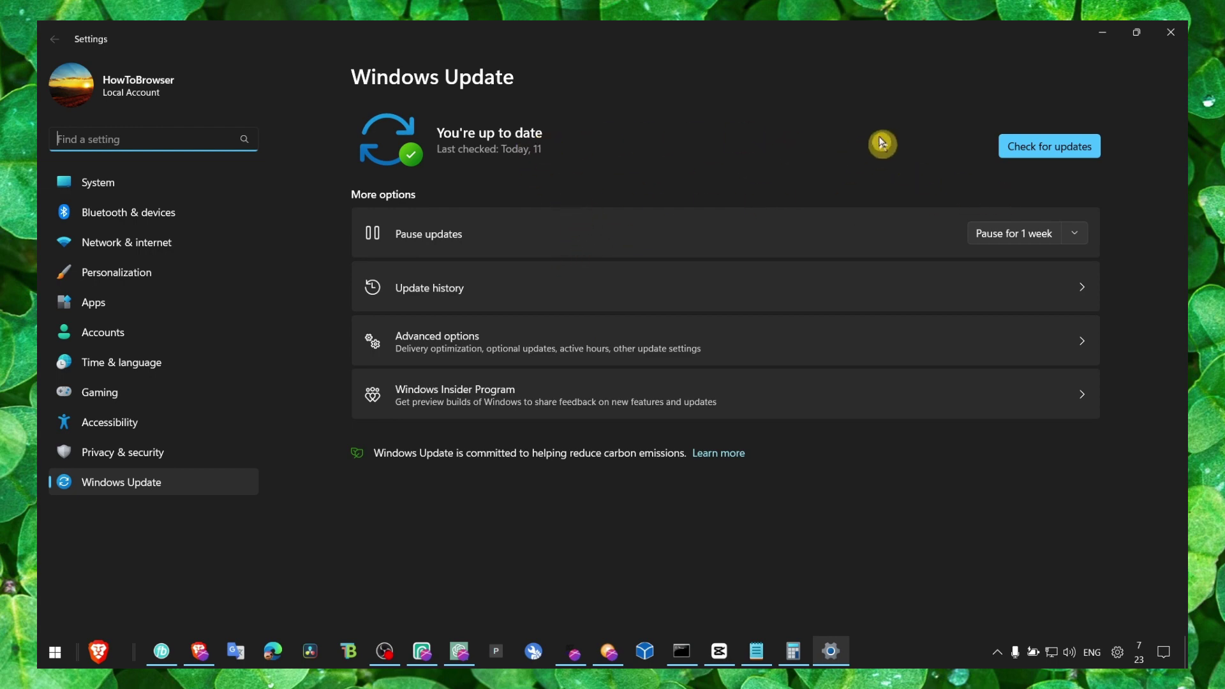
click(497, 332)
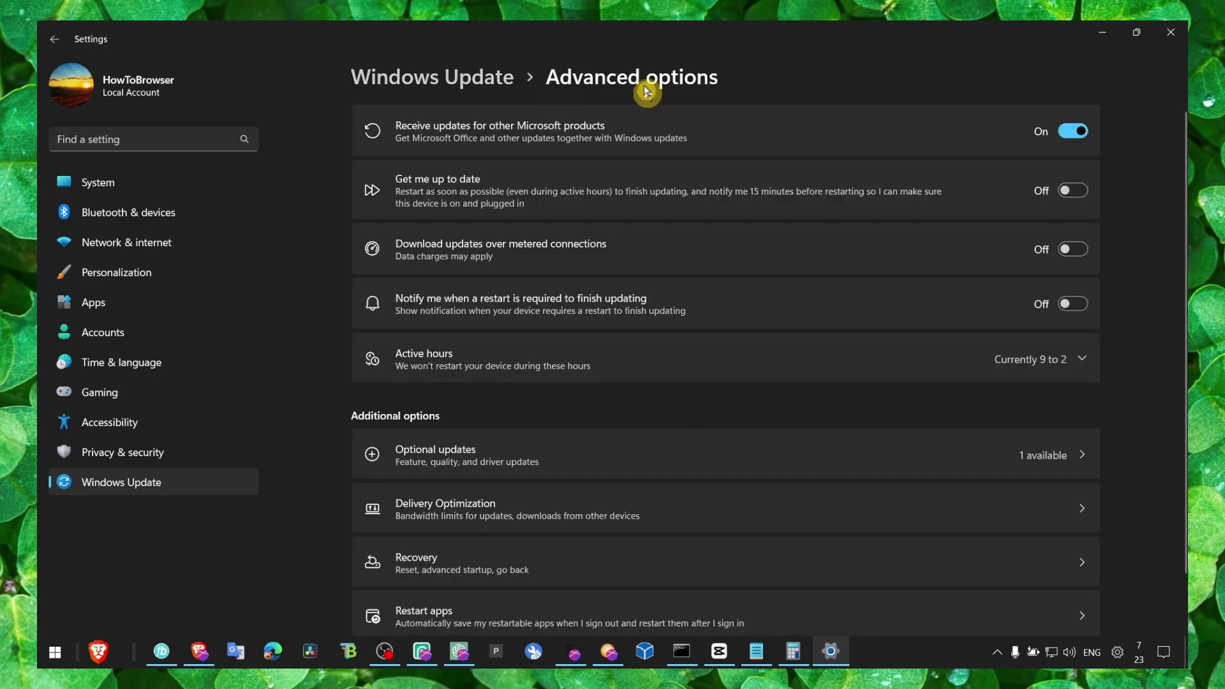
Under Optional updates › Driver updates, tick Lenovo - System - 2.0.5.13 and close Settings.
click(460, 473)
click(426, 146)
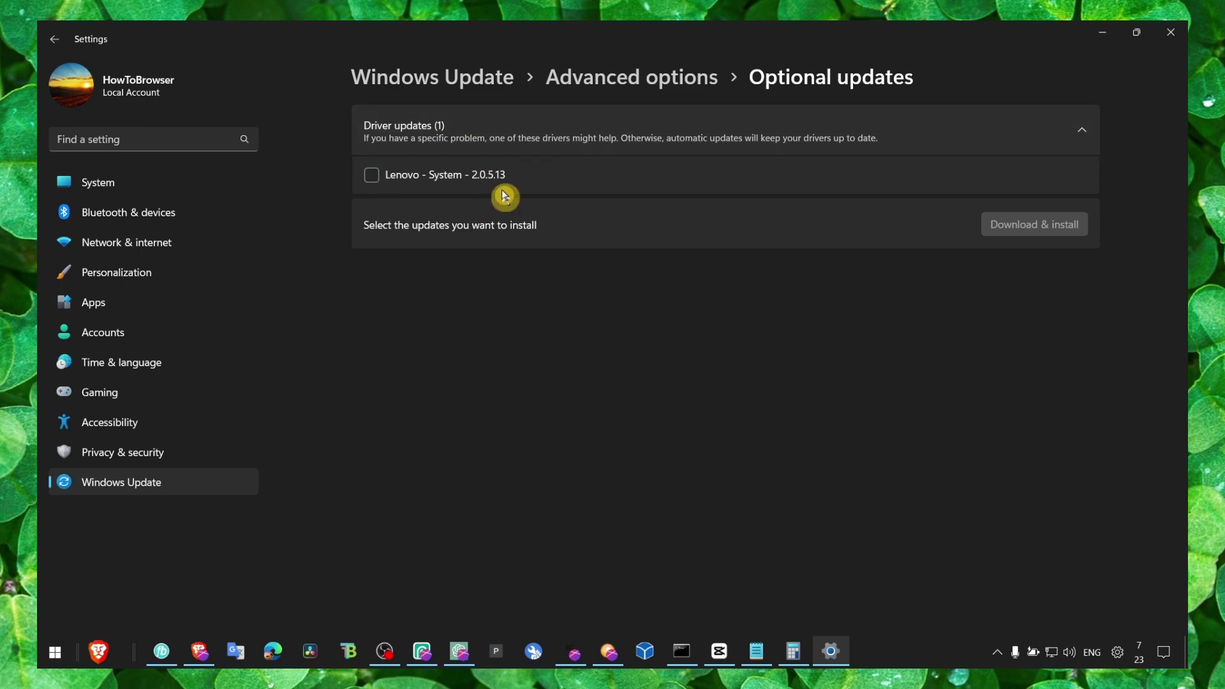
click(444, 178)
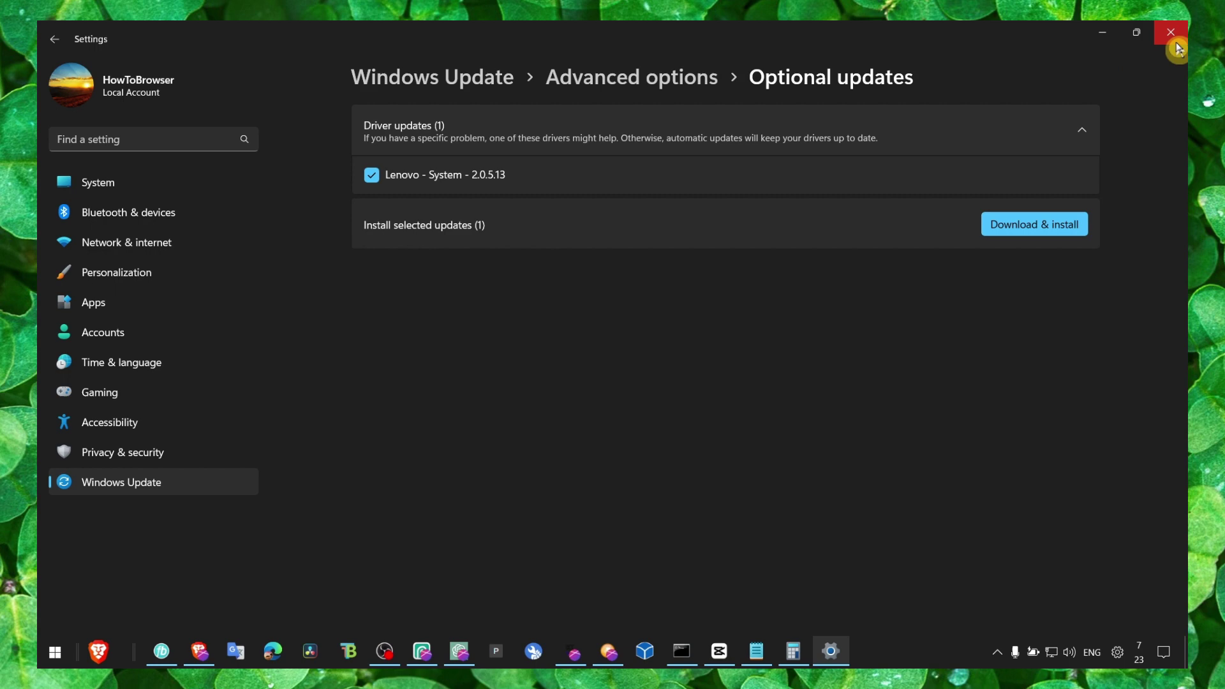
click(1174, 30)
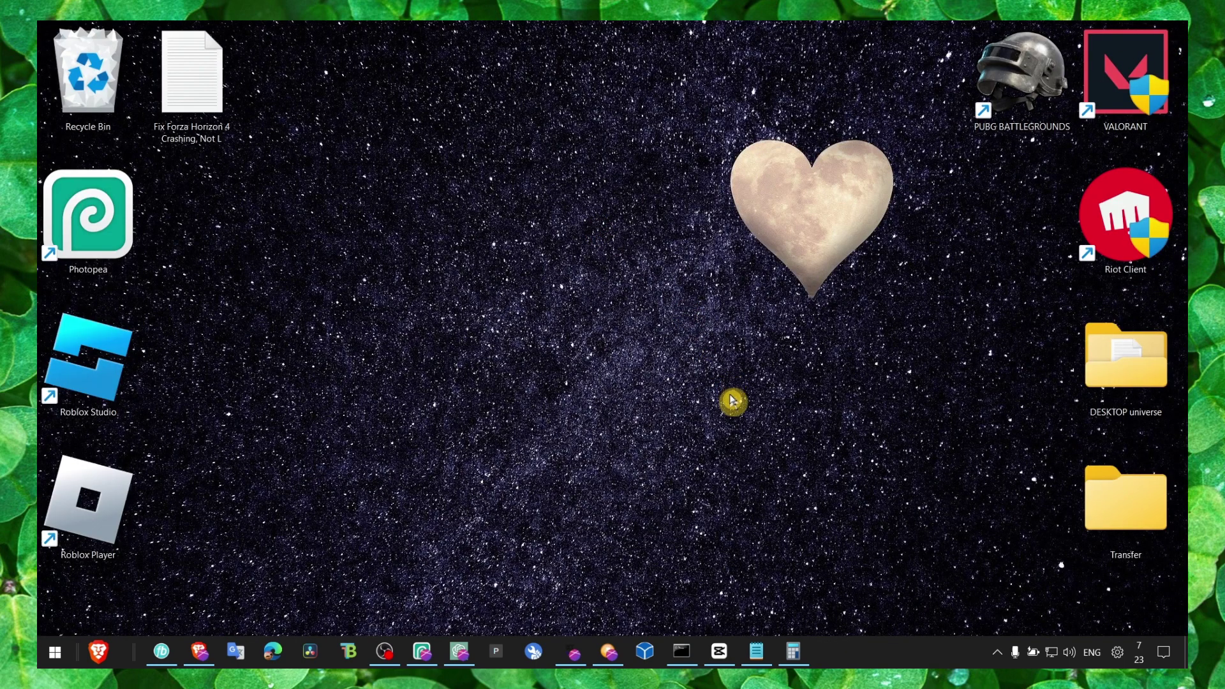
Close the plain 'cmd' window and launch Command Prompt with Run as administrator instead.
key(super+s)
text(cmd)
key(Return)
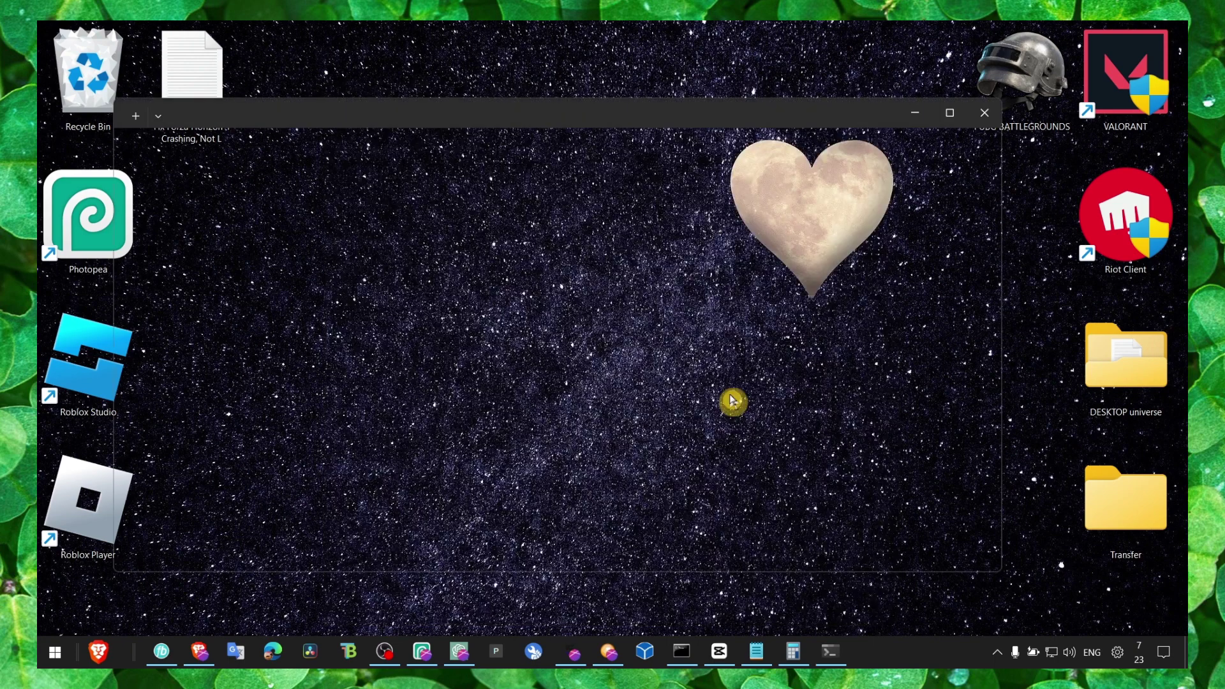
click(984, 112)
key(super+s)
text(cm)
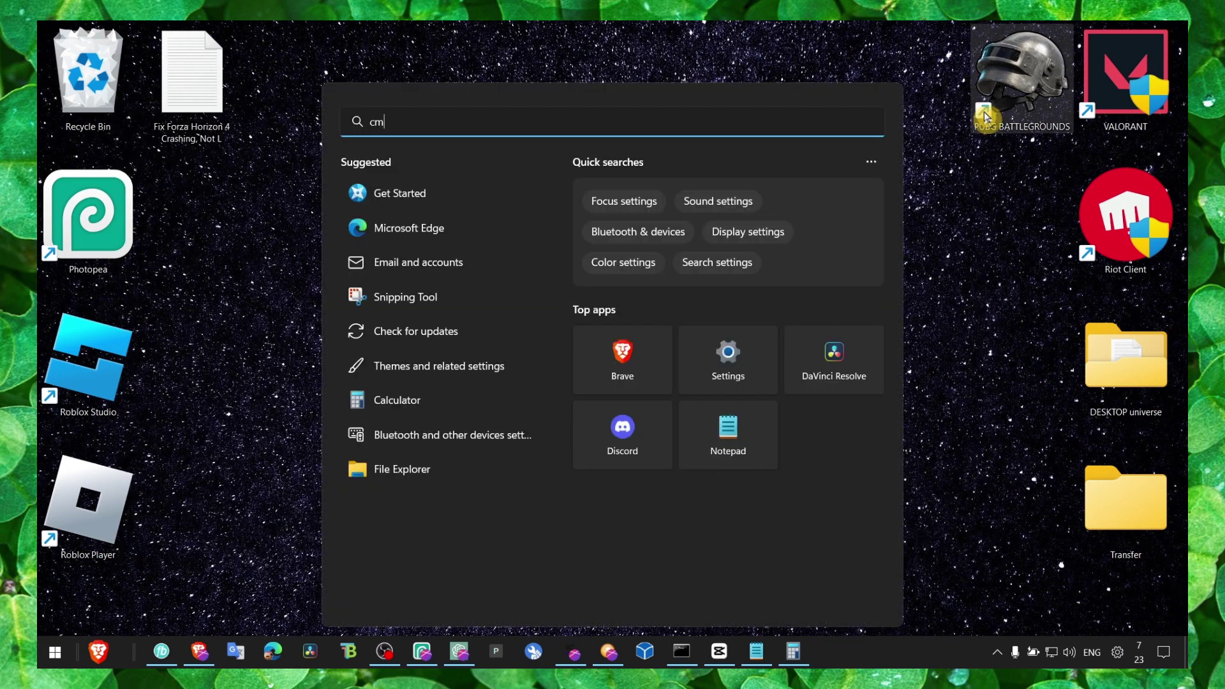
right_click(457, 243)
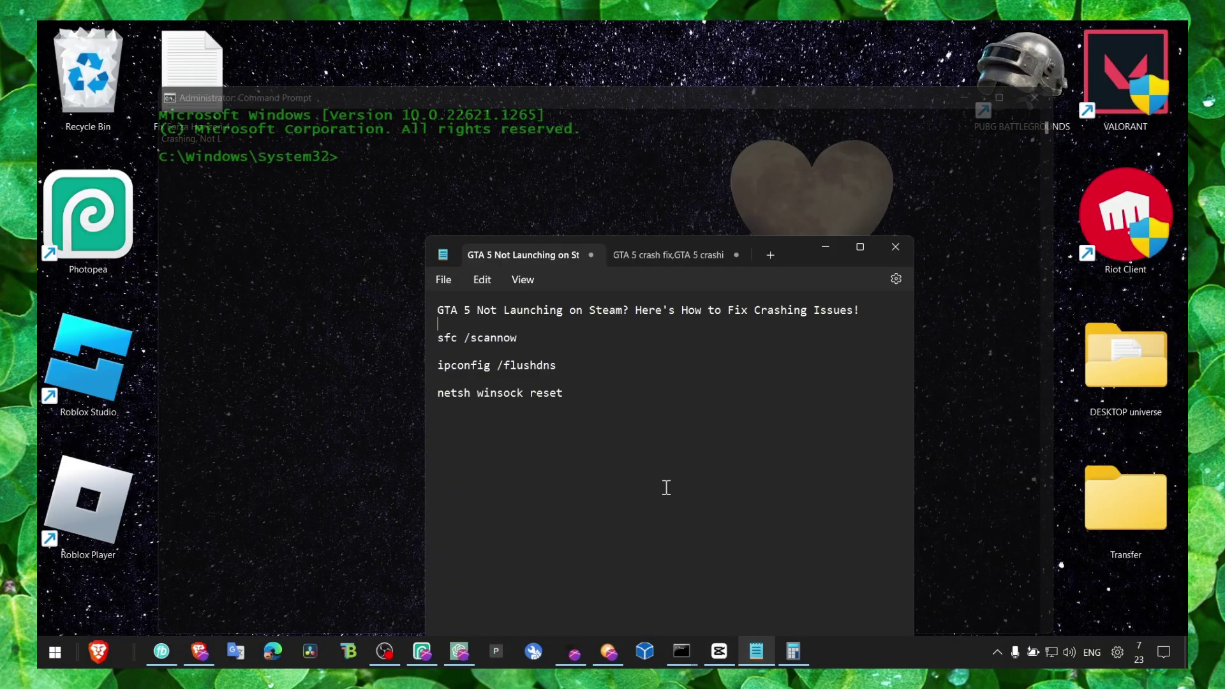
Copy ipconfig /flushdns from the notes and run it in the admin prompt.
triple_click(497, 372)
click(501, 371)
double_click(508, 371)
triple_click(507, 371)
key(ctrl+c)
click(391, 159)
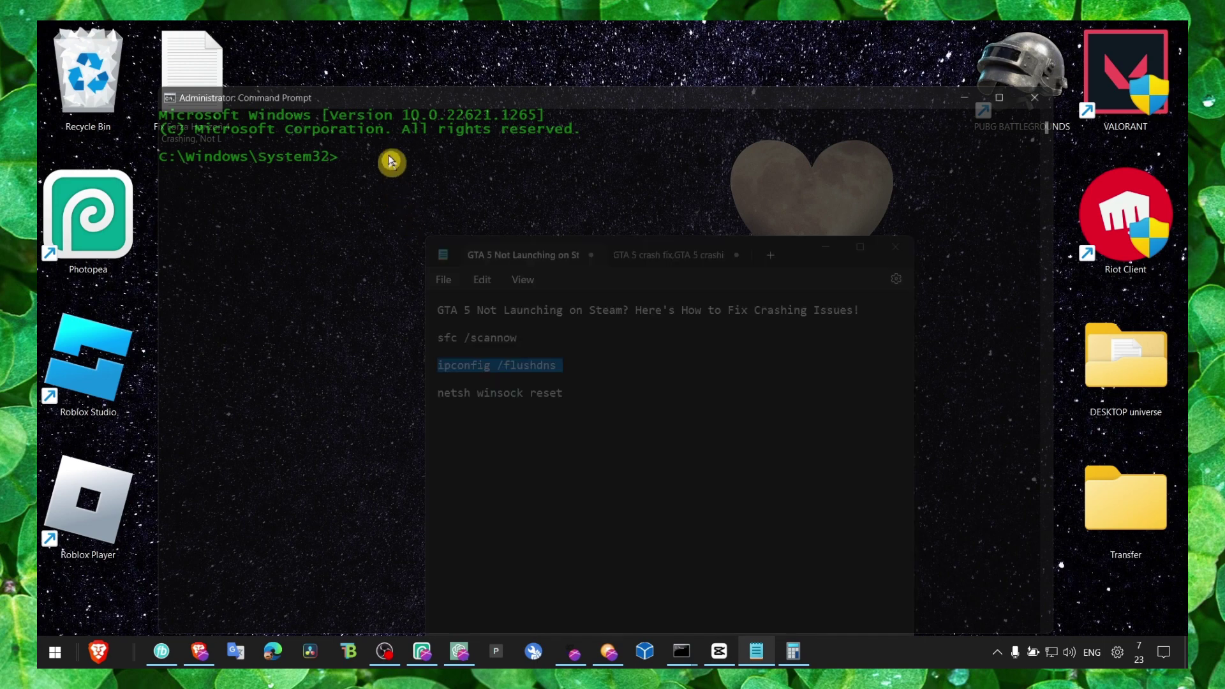
key(ctrl+v)
Run netsh winsock reset in the admin prompt.
click(757, 651)
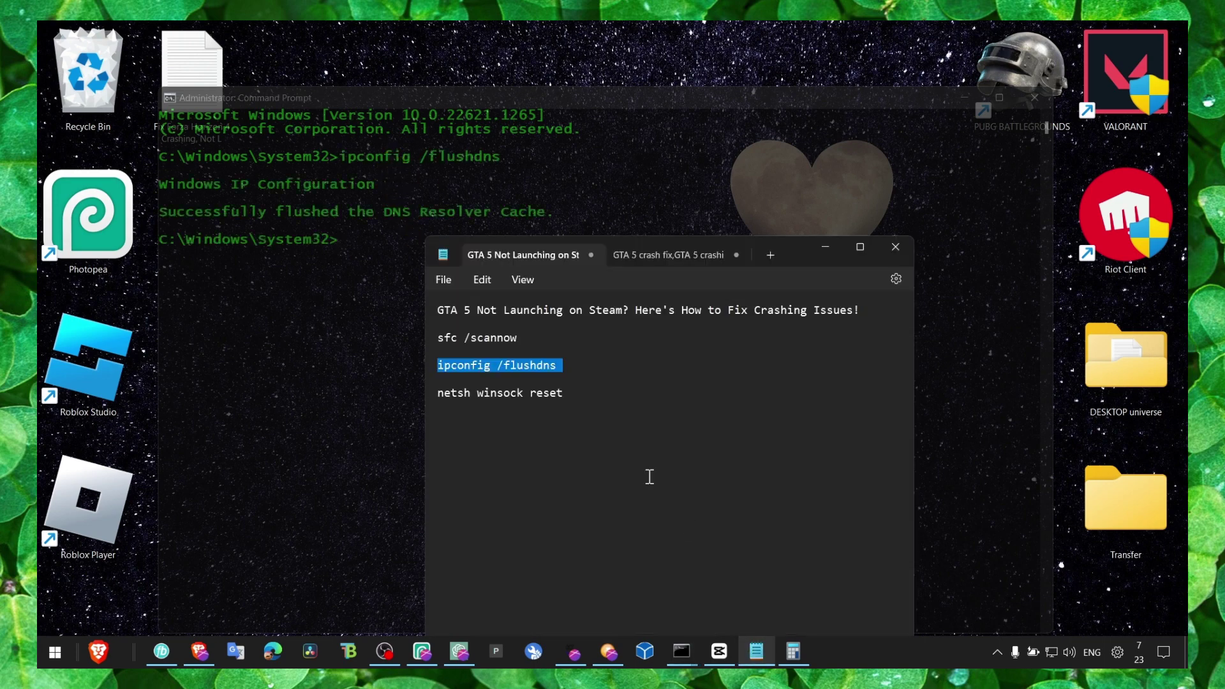
triple_click(542, 393)
click(367, 243)
key(ctrl+v)
key(Return)
Start the sfc /scannow system file check and minimize the prompt while it scans.
click(756, 651)
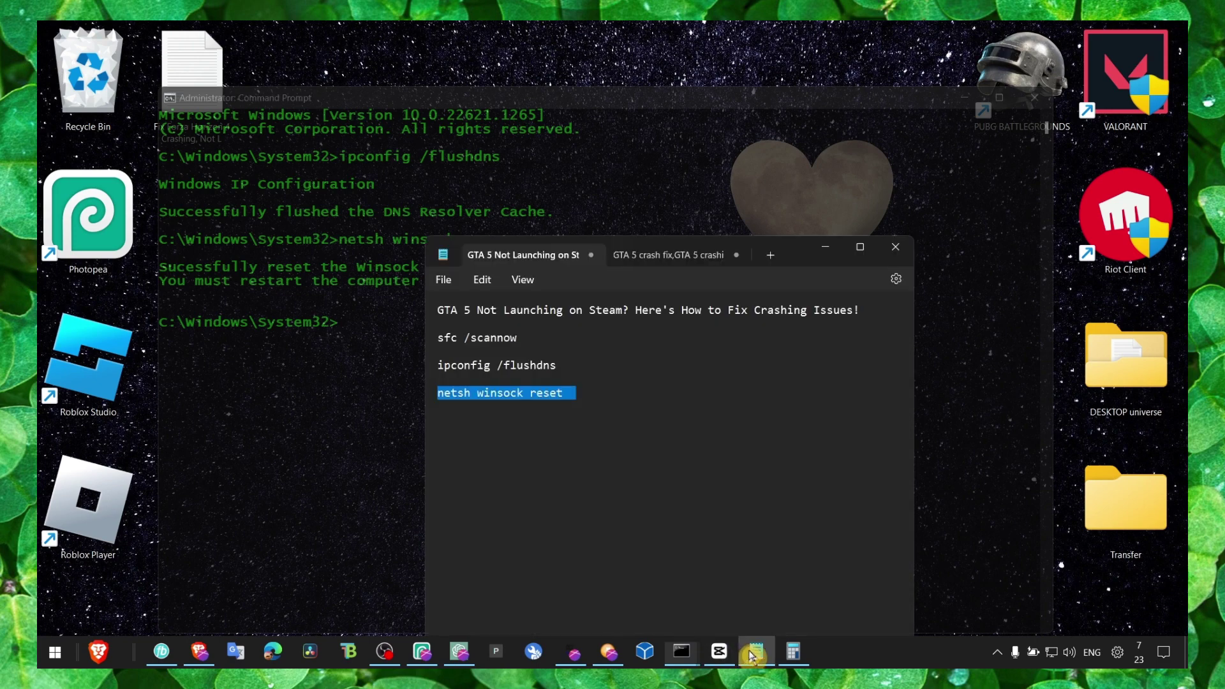
double_click(493, 338)
triple_click(493, 338)
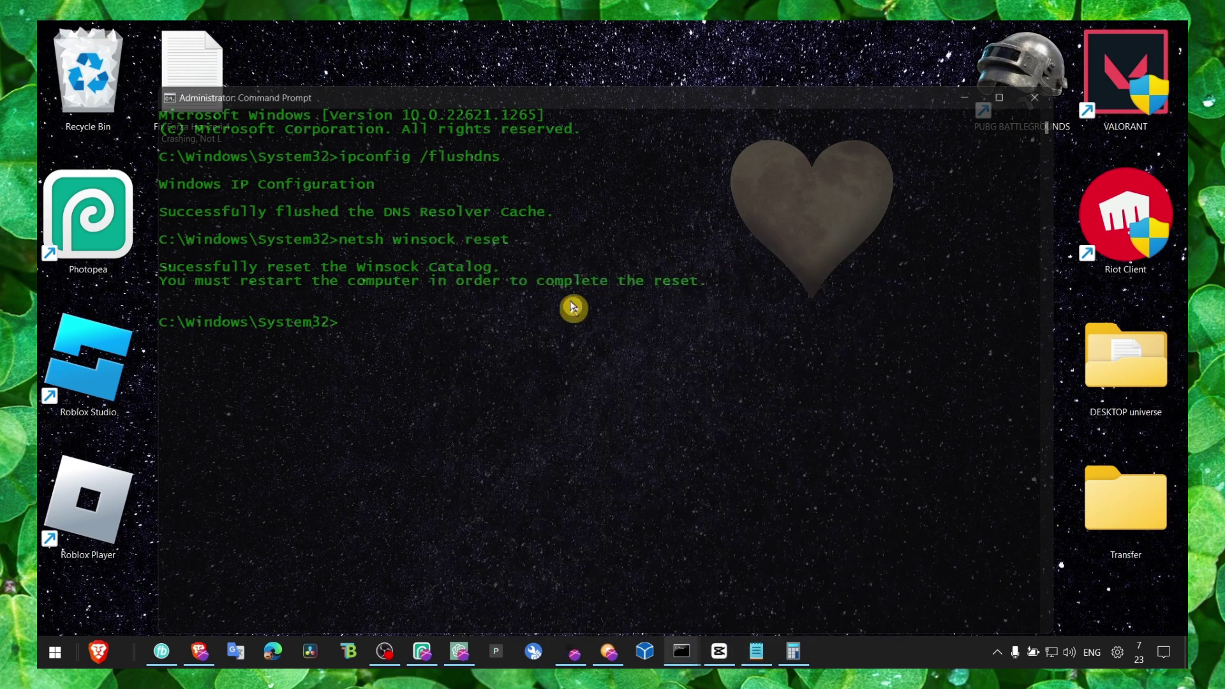
text(sfc /scannow)
key(Return)
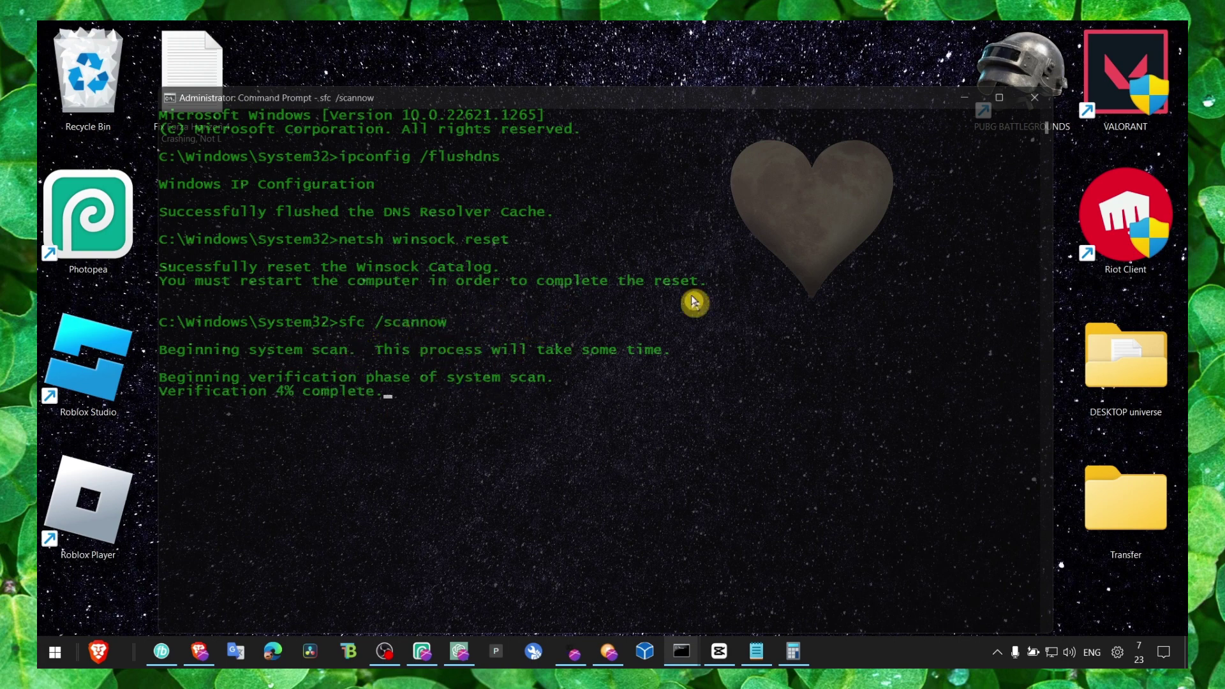
click(965, 97)
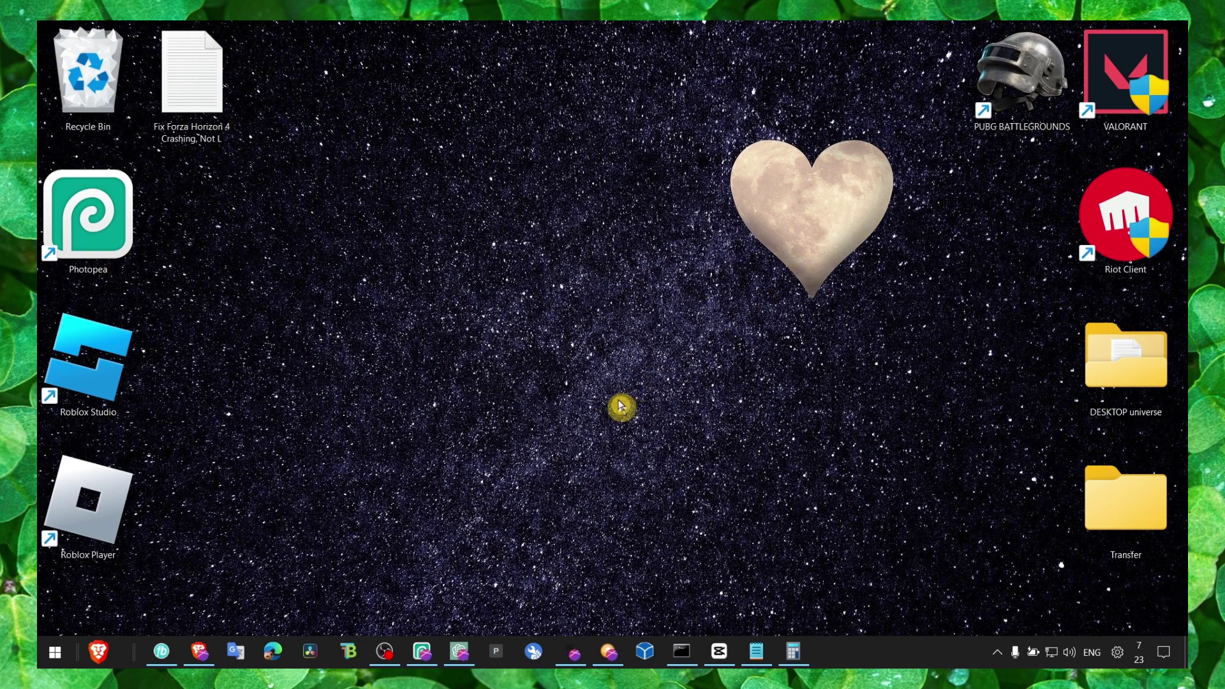
Run msconfig from the Run box to launch System Configuration.
key(super+s)
key(super+r)
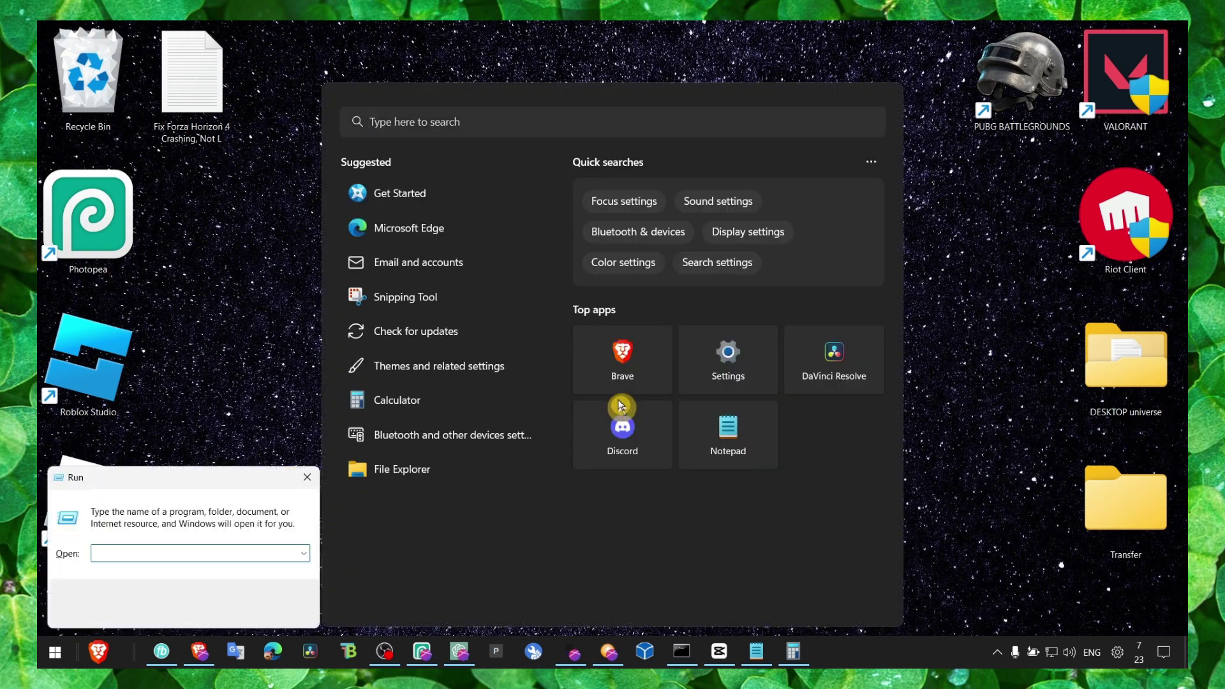
text(c)
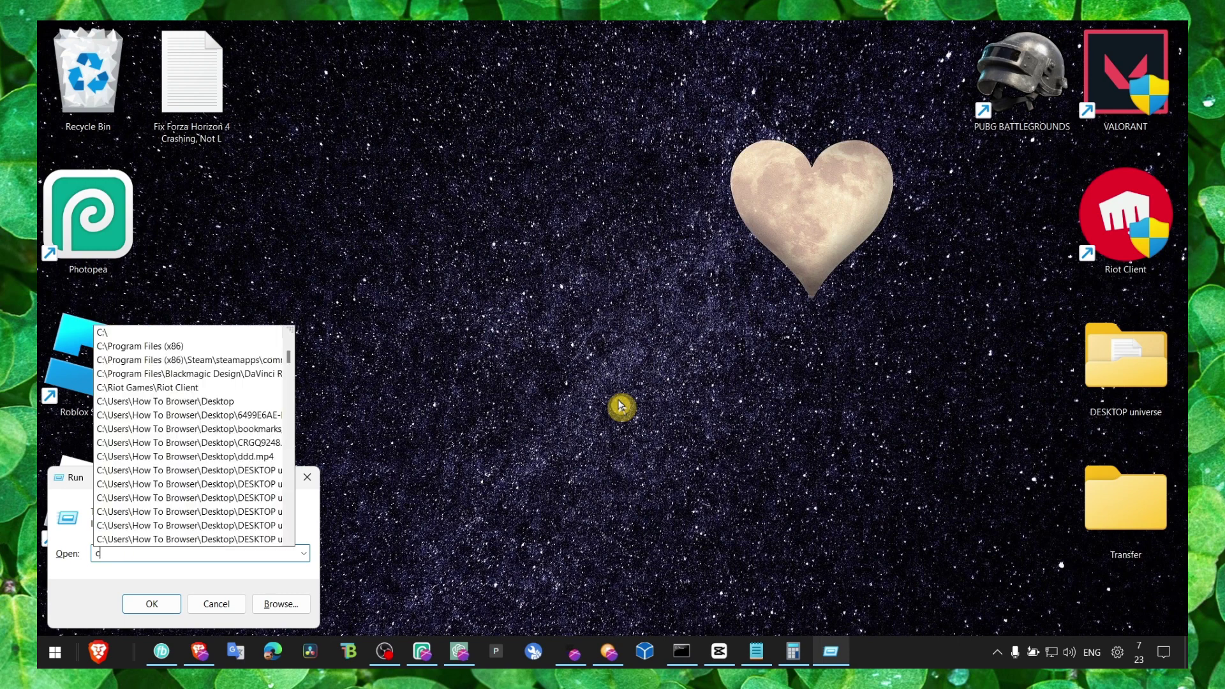
key(BackSpace)
text(msconfig)
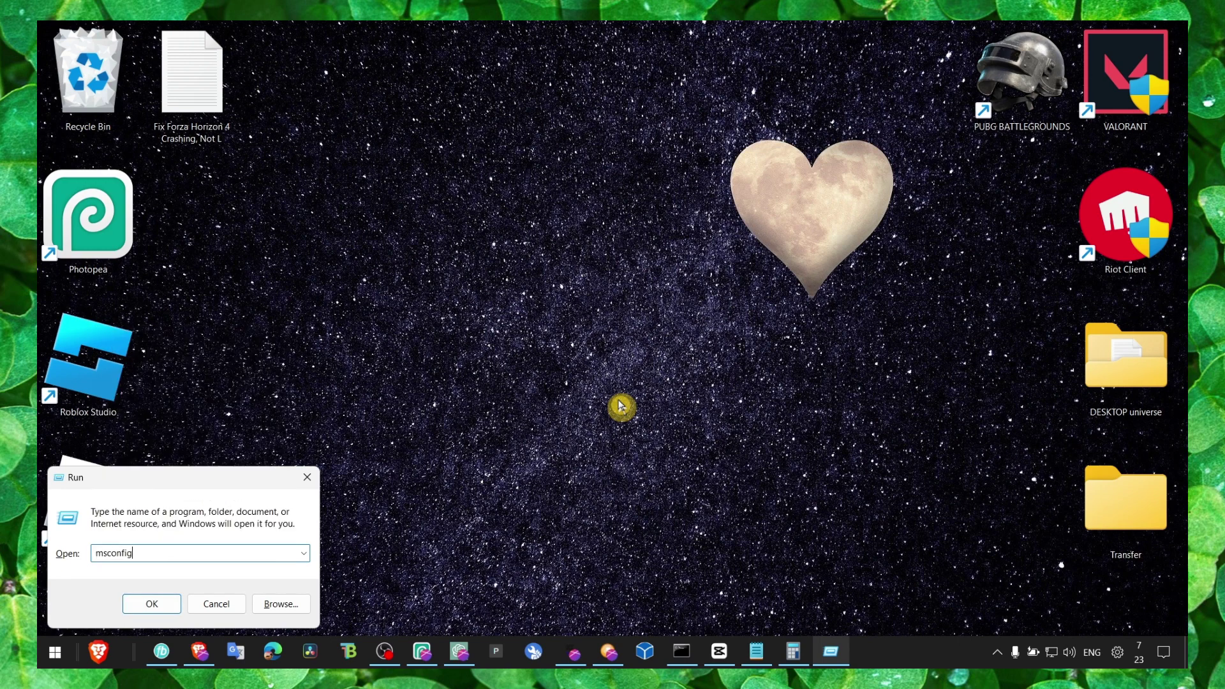
key(Return)
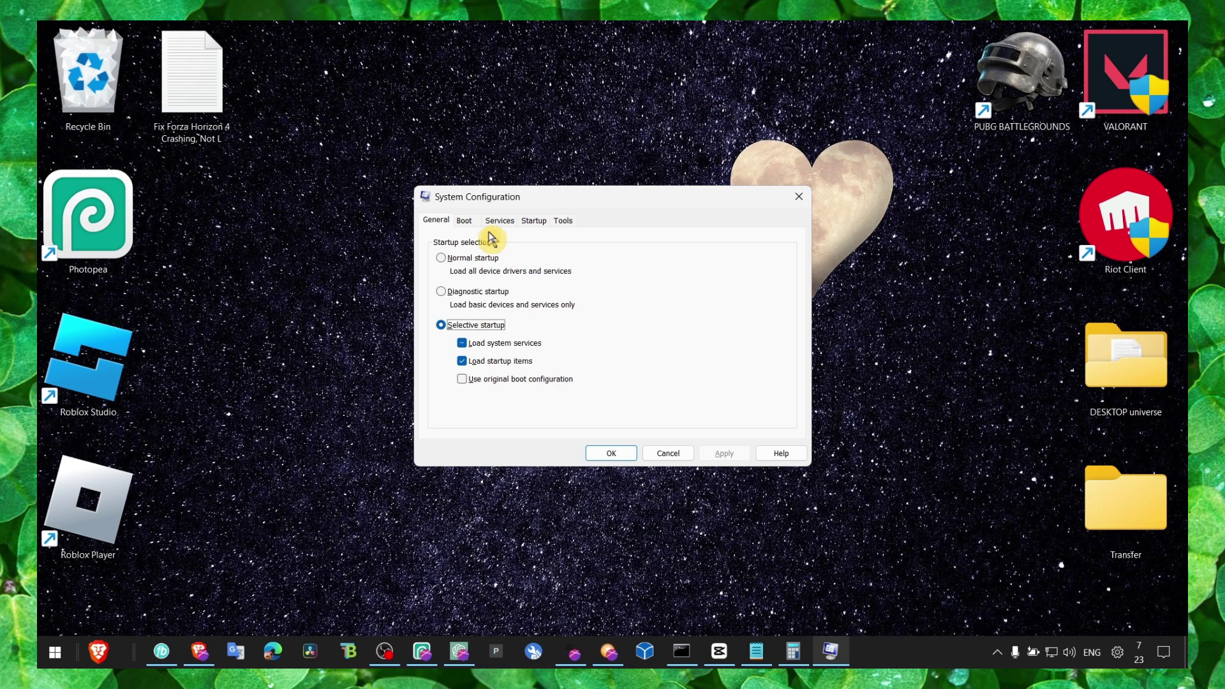
Set the boot options to use 12 processors, apply, and launch Task Manager from Startup.
click(464, 220)
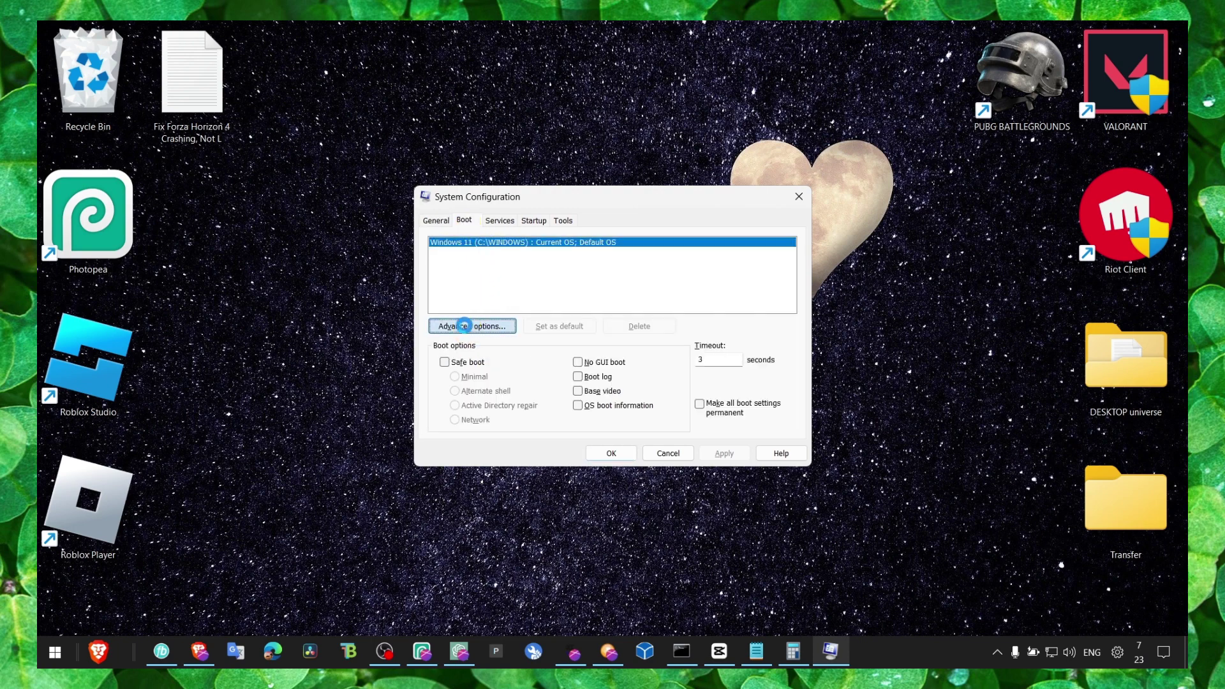
click(472, 326)
click(532, 239)
click(504, 225)
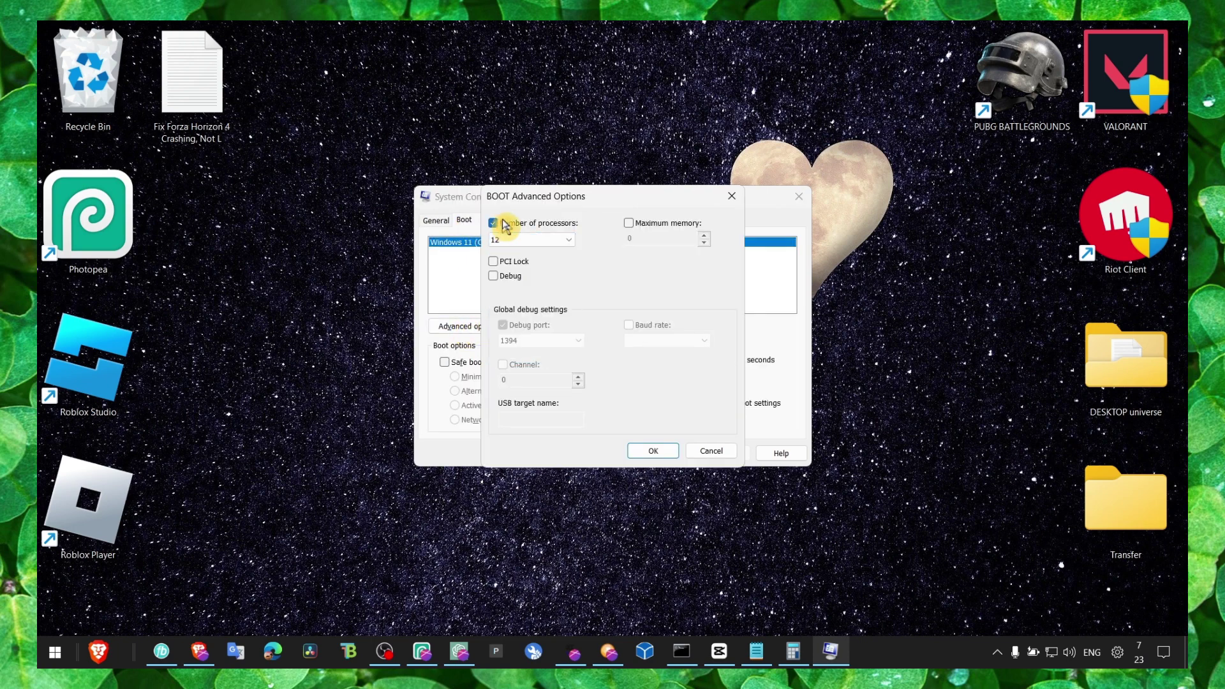
click(497, 223)
click(504, 240)
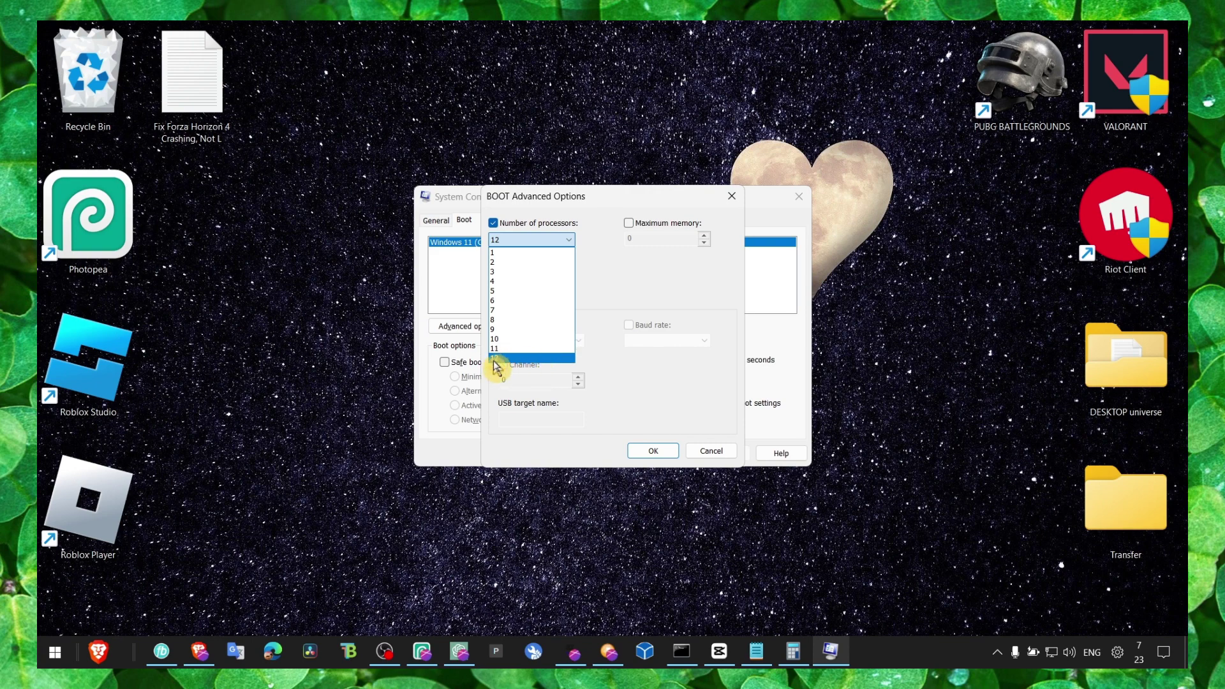
click(613, 364)
click(654, 451)
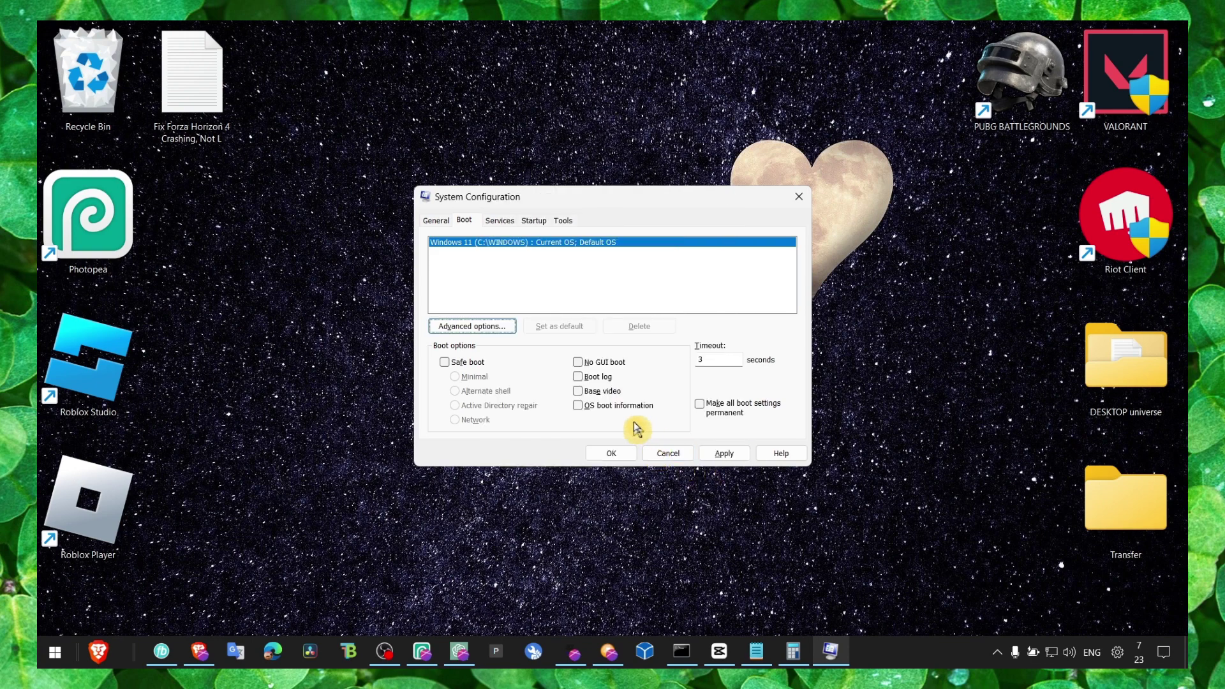
click(725, 453)
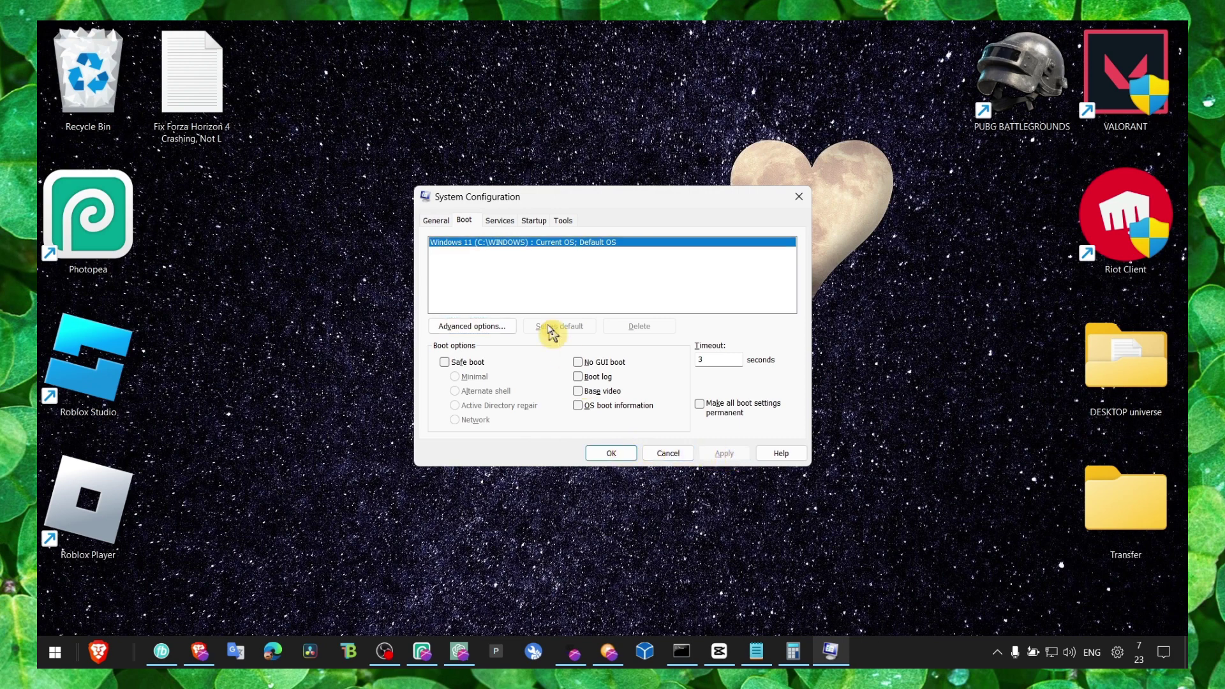
click(532, 222)
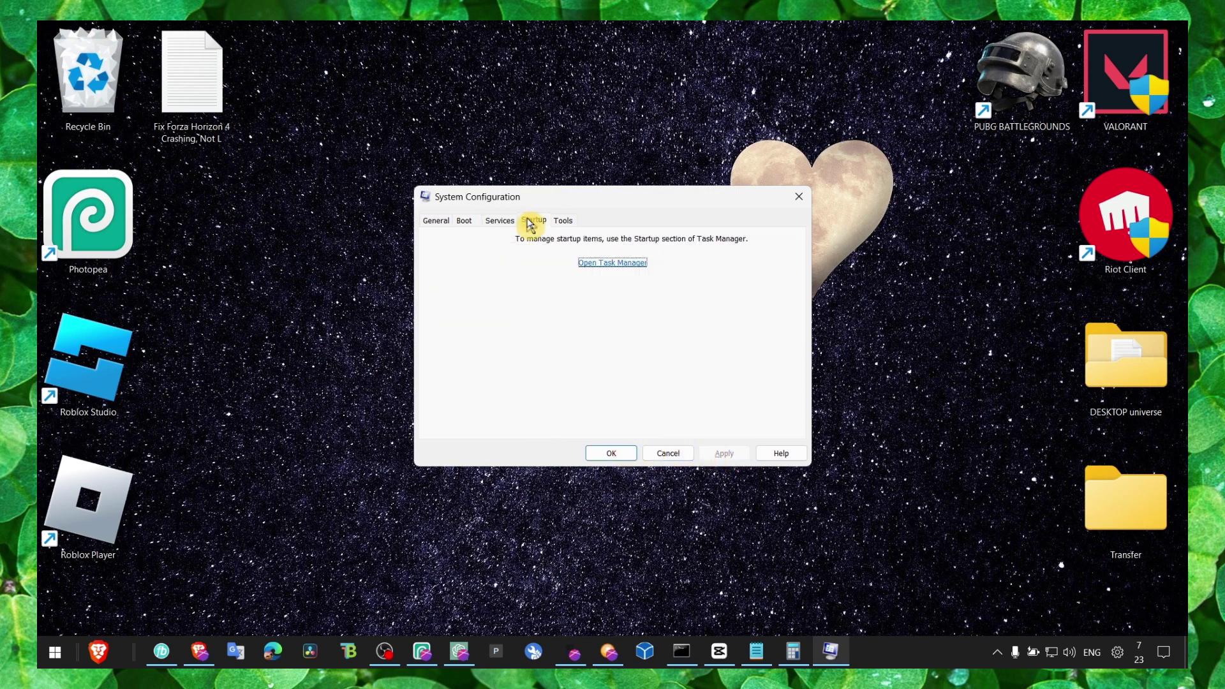
click(585, 271)
In Task Manager's Details list, view the Registry process's priority options unchanged, then close Task Manager.
click(280, 344)
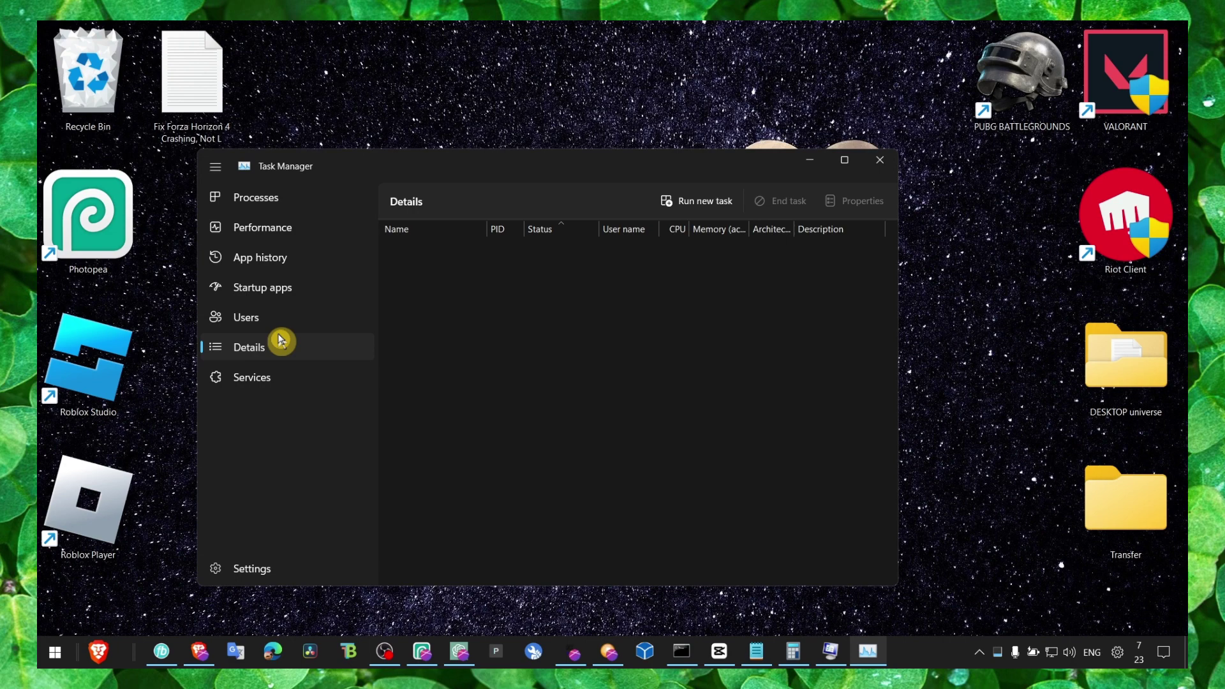
click(457, 272)
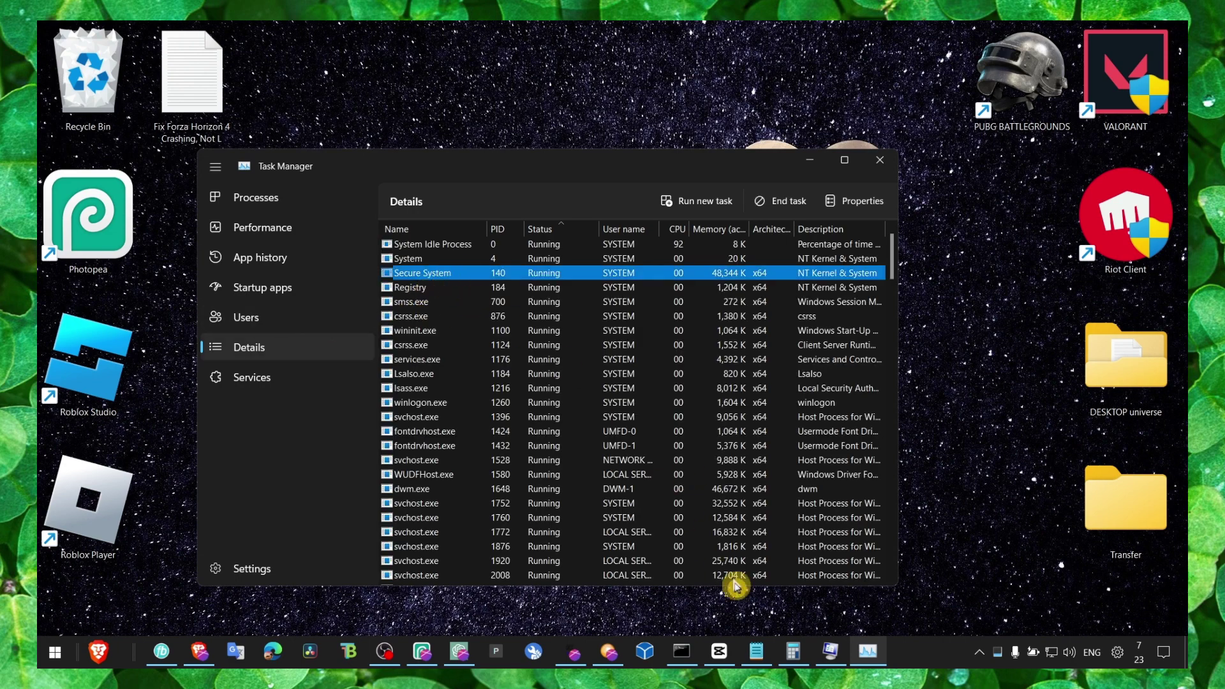
click(755, 651)
double_click(443, 313)
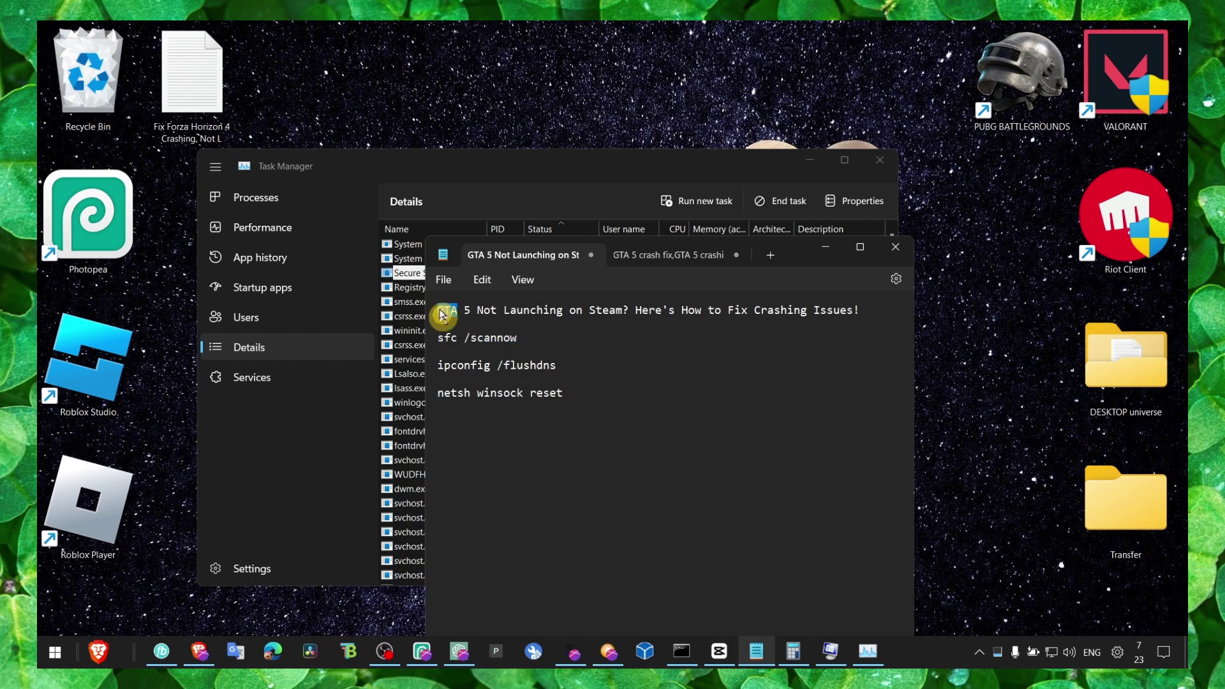
click(825, 247)
right_click(439, 288)
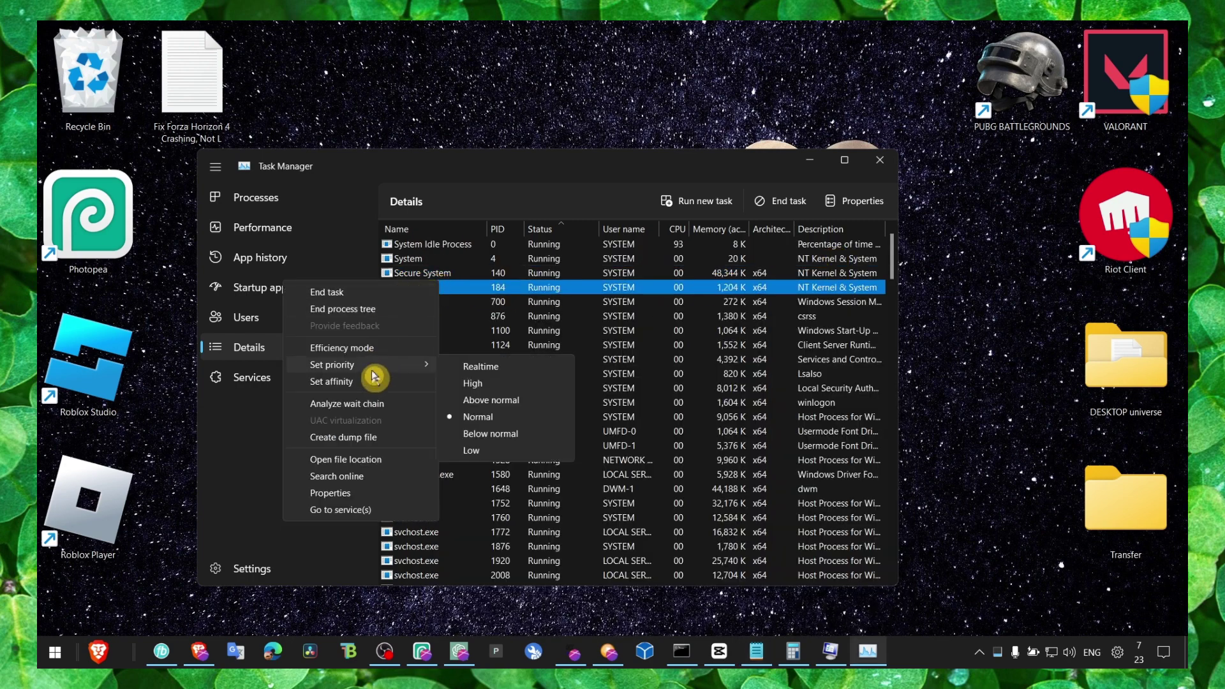
click(494, 303)
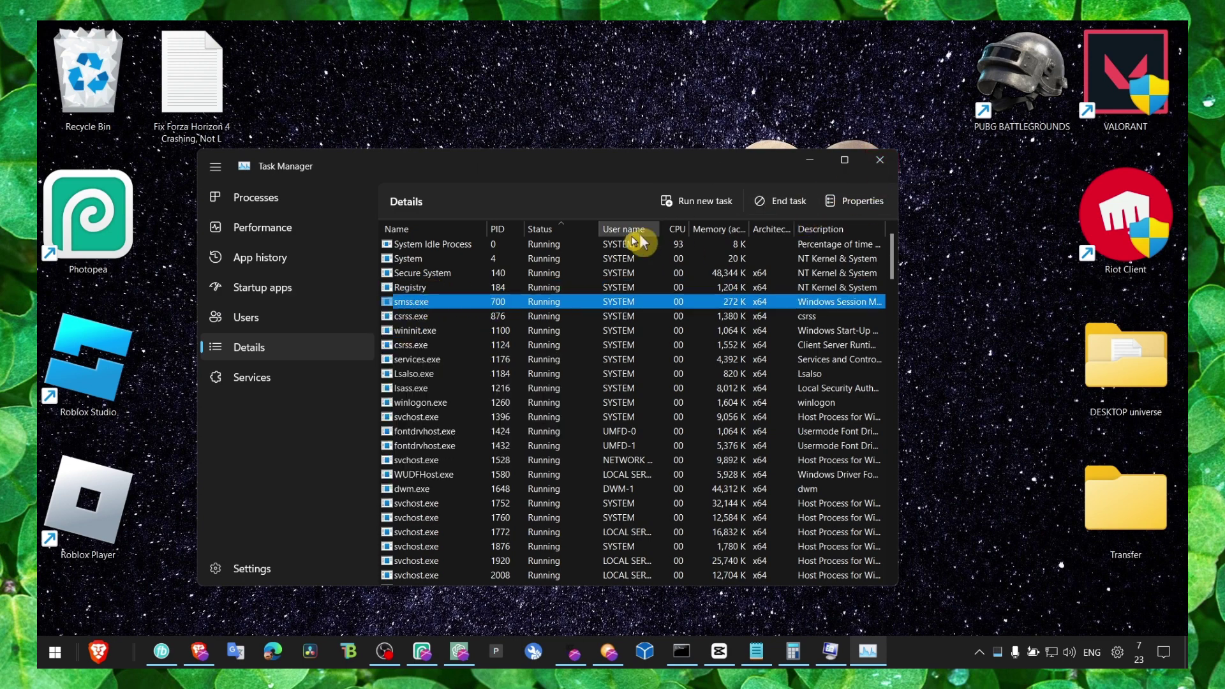
click(869, 168)
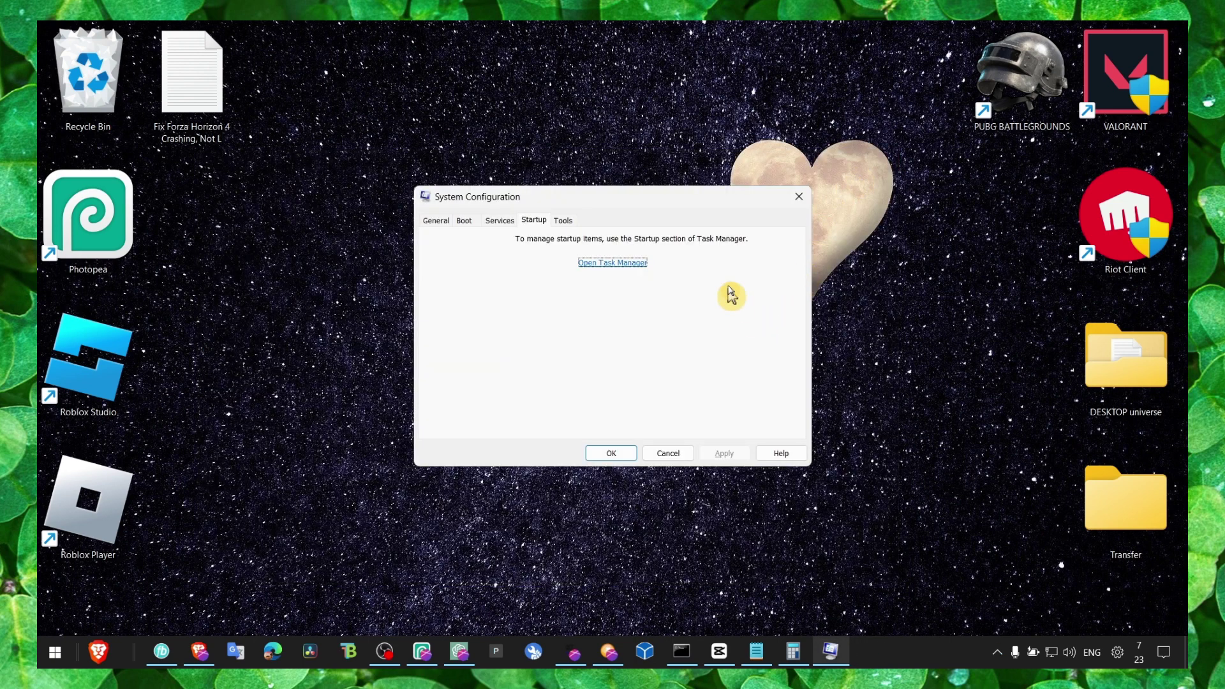
Close the System Configuration window.
click(791, 199)
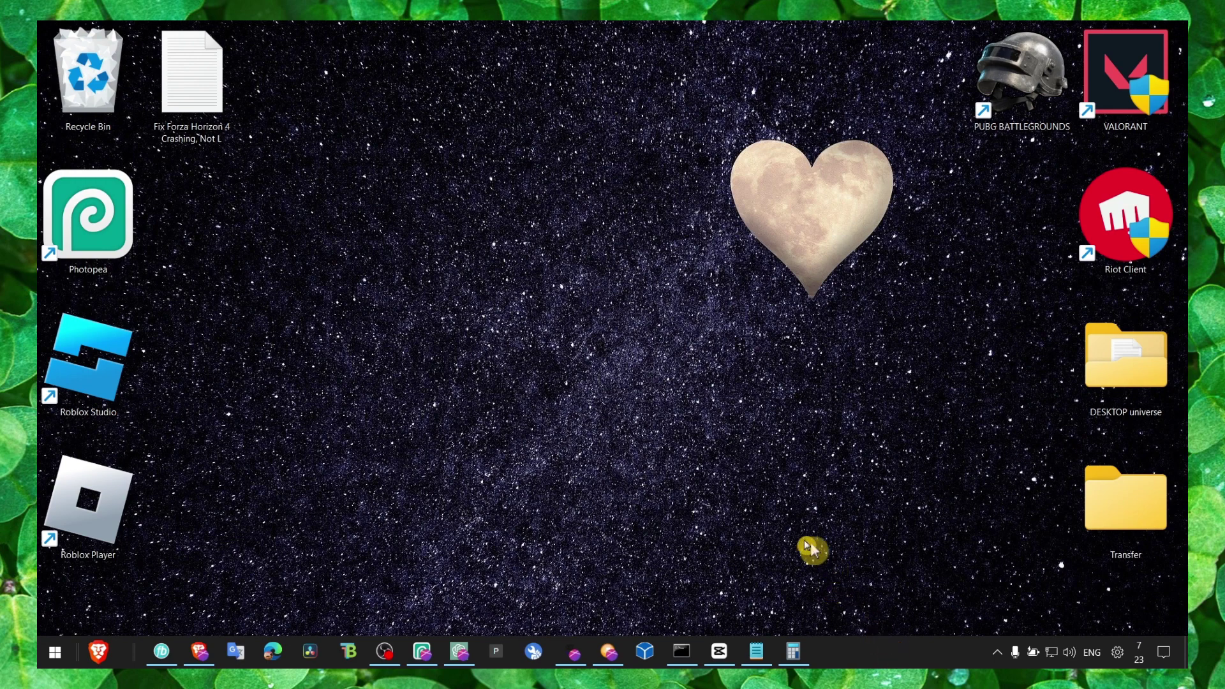
Bring Brave forward on NVIDIA's GeForce Drivers page and open Windows search.
key(alt+Tab)
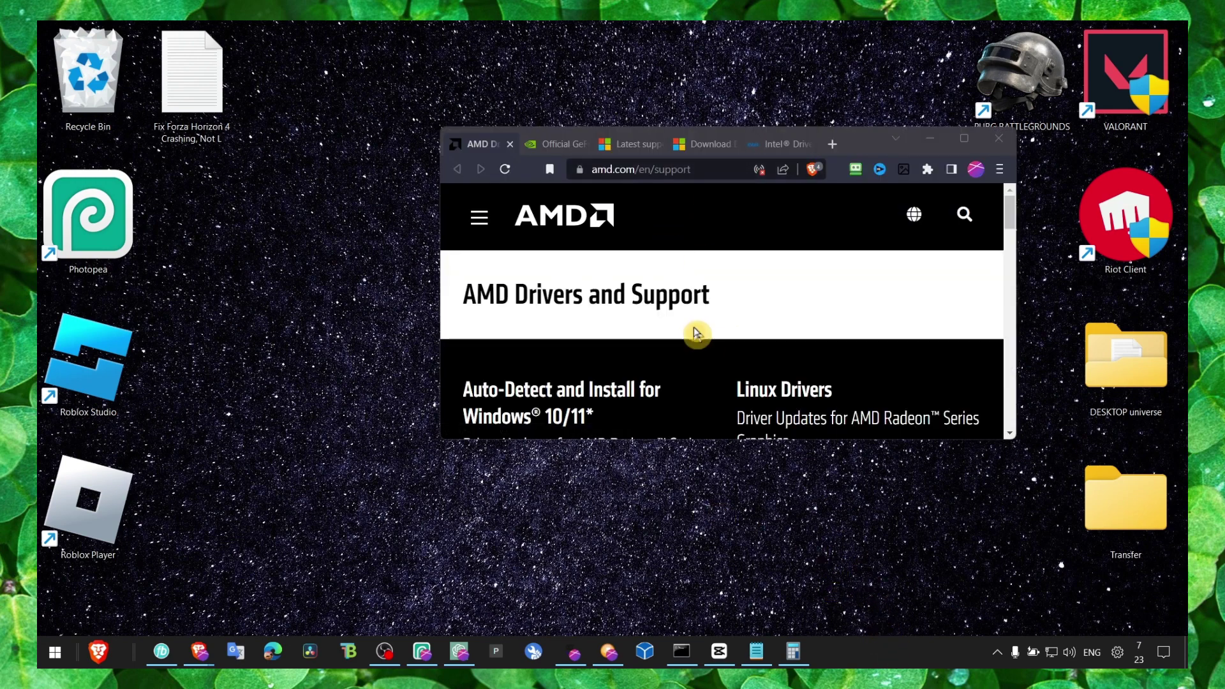
key(super)
text(geo)
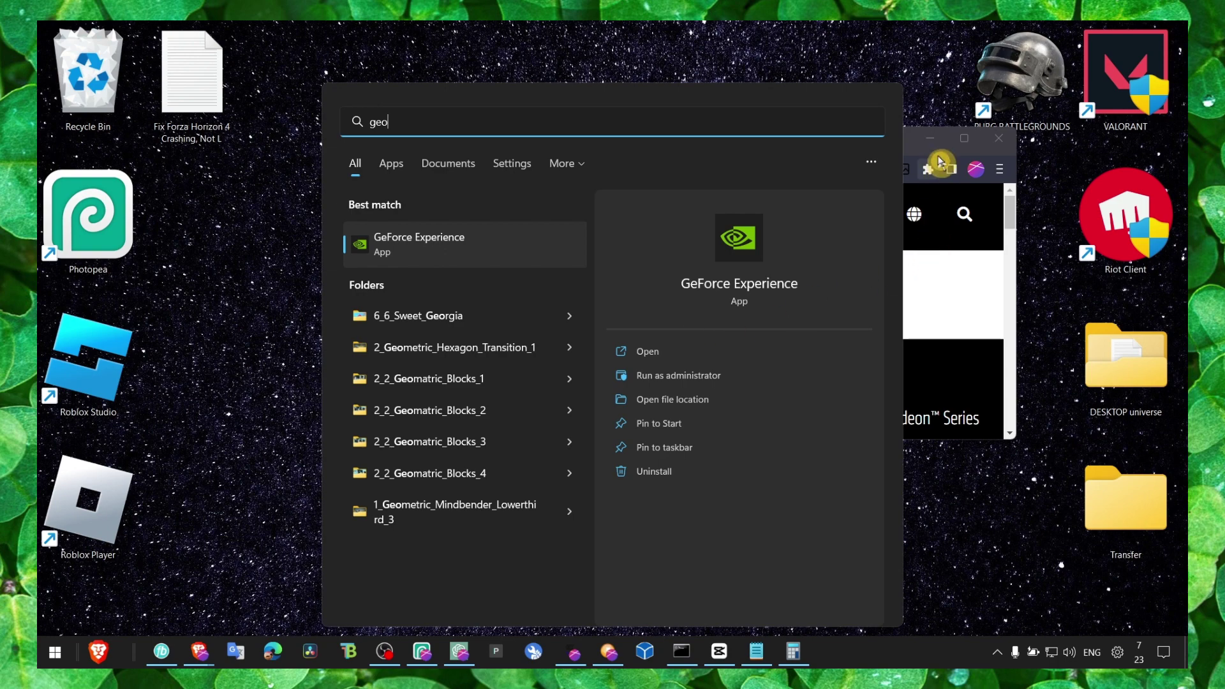
click(931, 152)
click(554, 145)
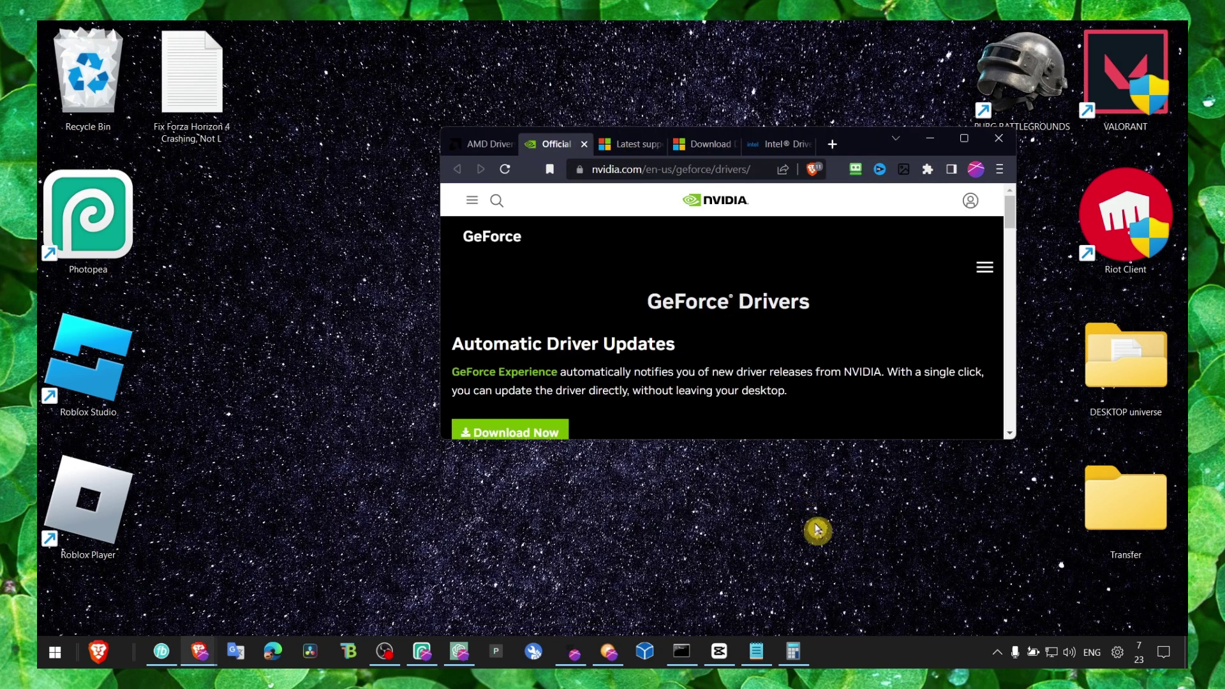
key(super)
Launch GeForce Experience, expand the Game Ready Driver 531.41 release notes, and check for updates.
text(ge)
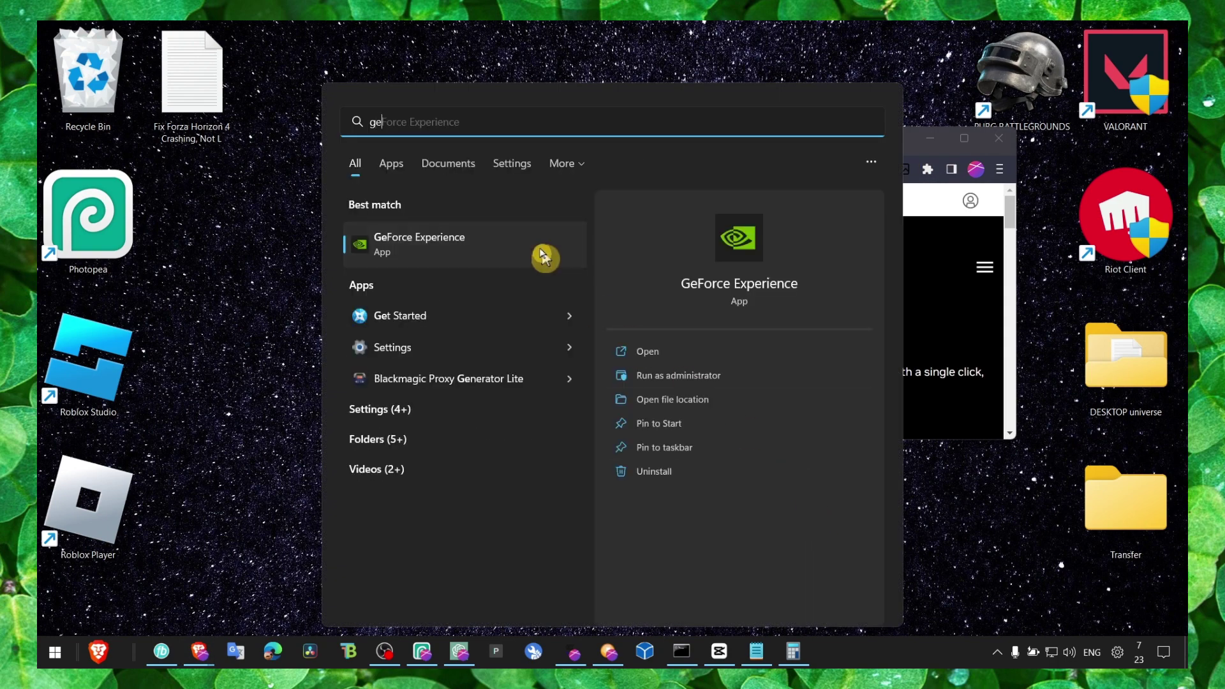
click(544, 254)
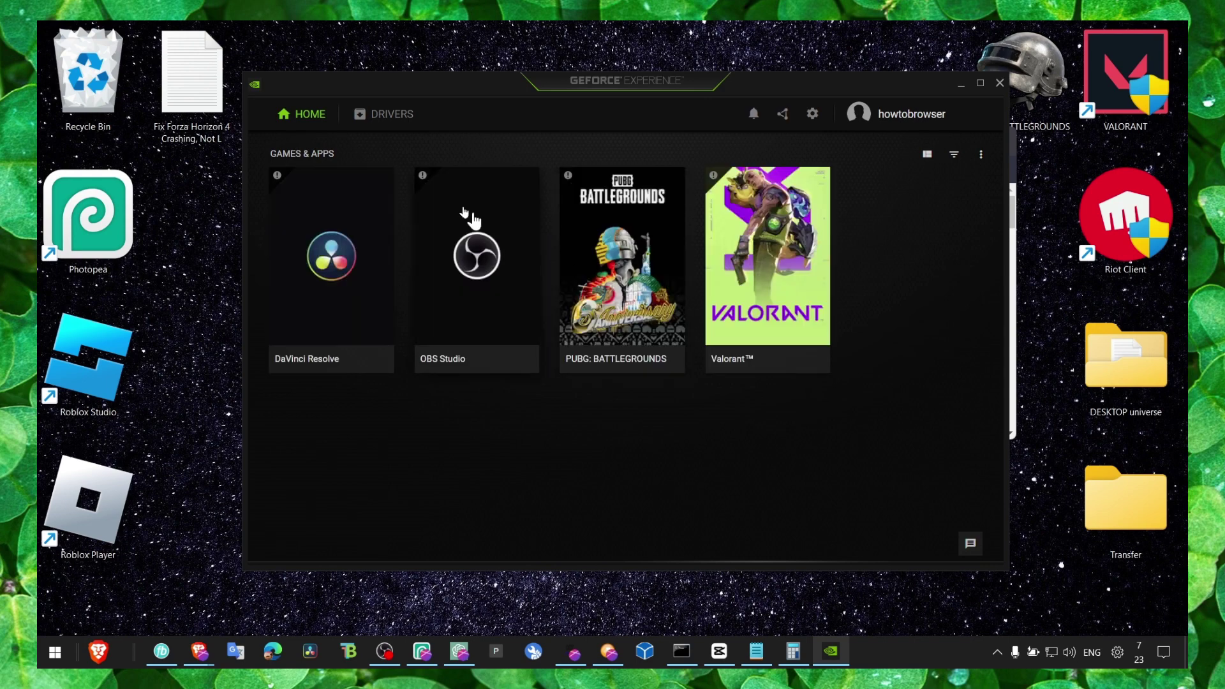
click(391, 118)
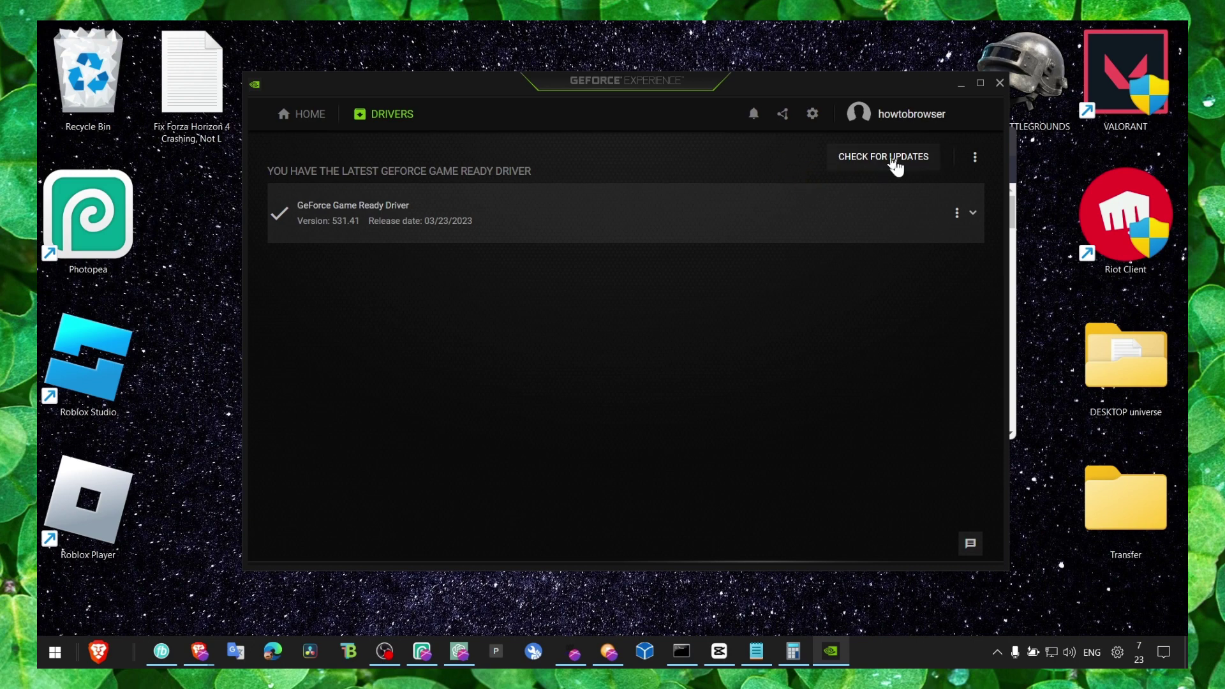
click(376, 208)
scroll(903, 210, down, 6)
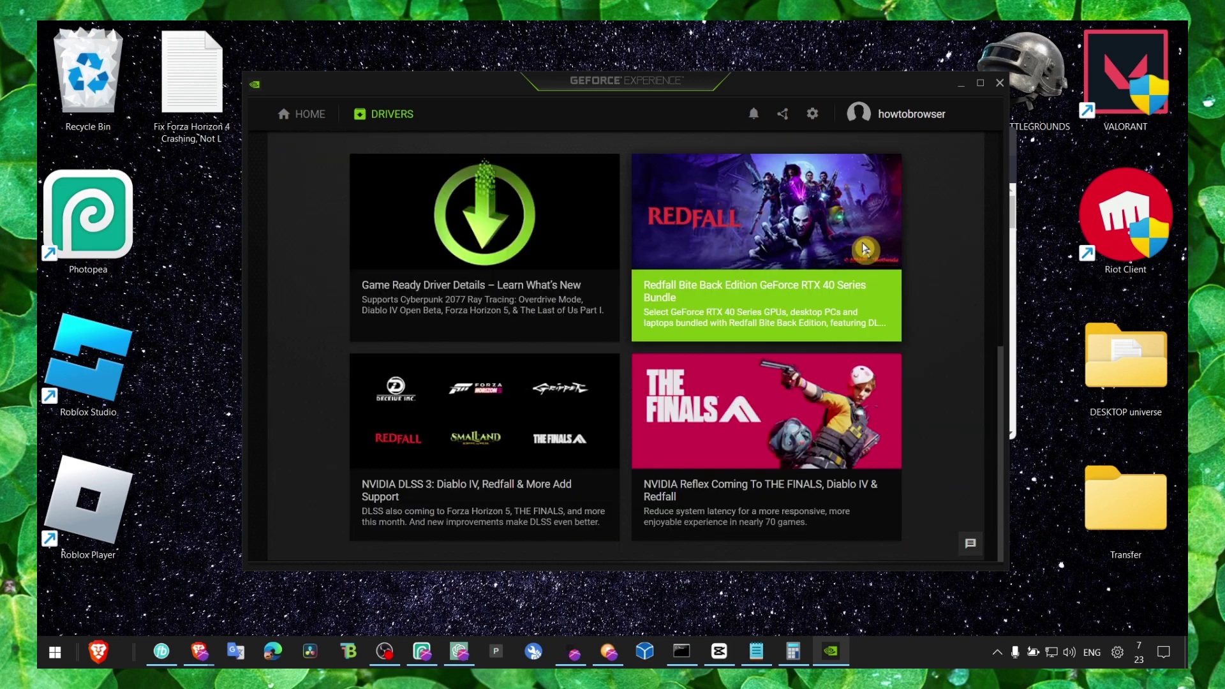
scroll(894, 224, up, 6)
click(883, 156)
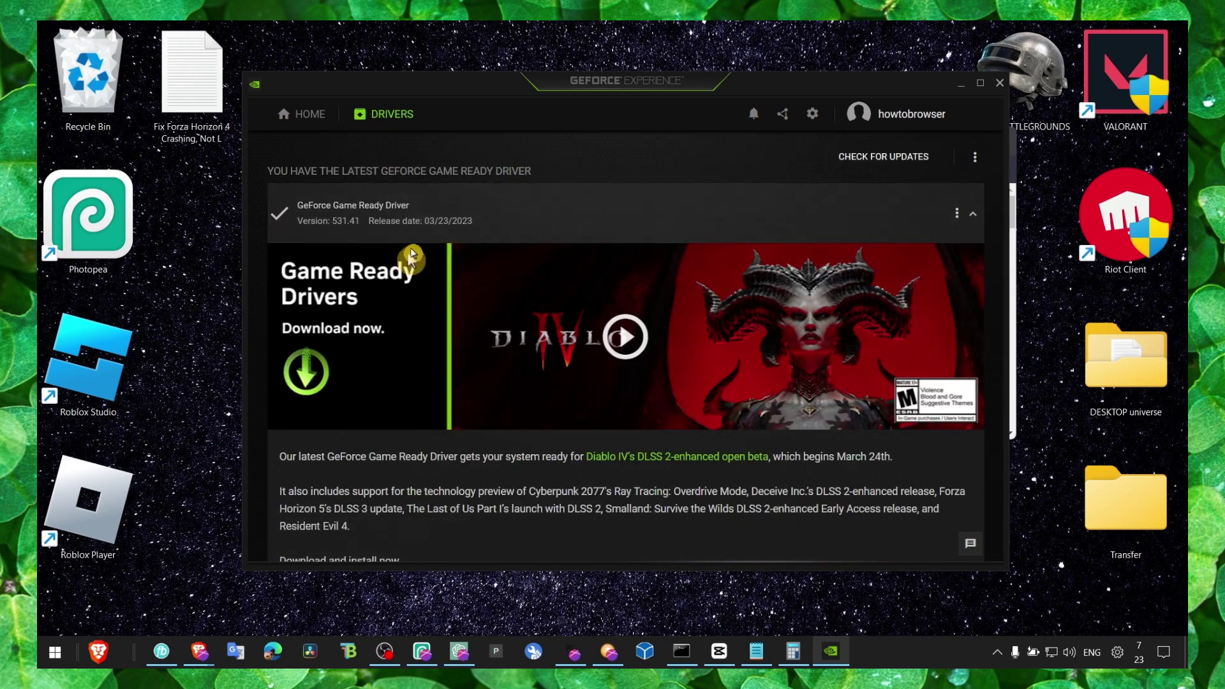
Confirm In-Game Overlay is off in GeForce Experience settings, then minimize the app.
click(812, 114)
scroll(603, 252, down, 3)
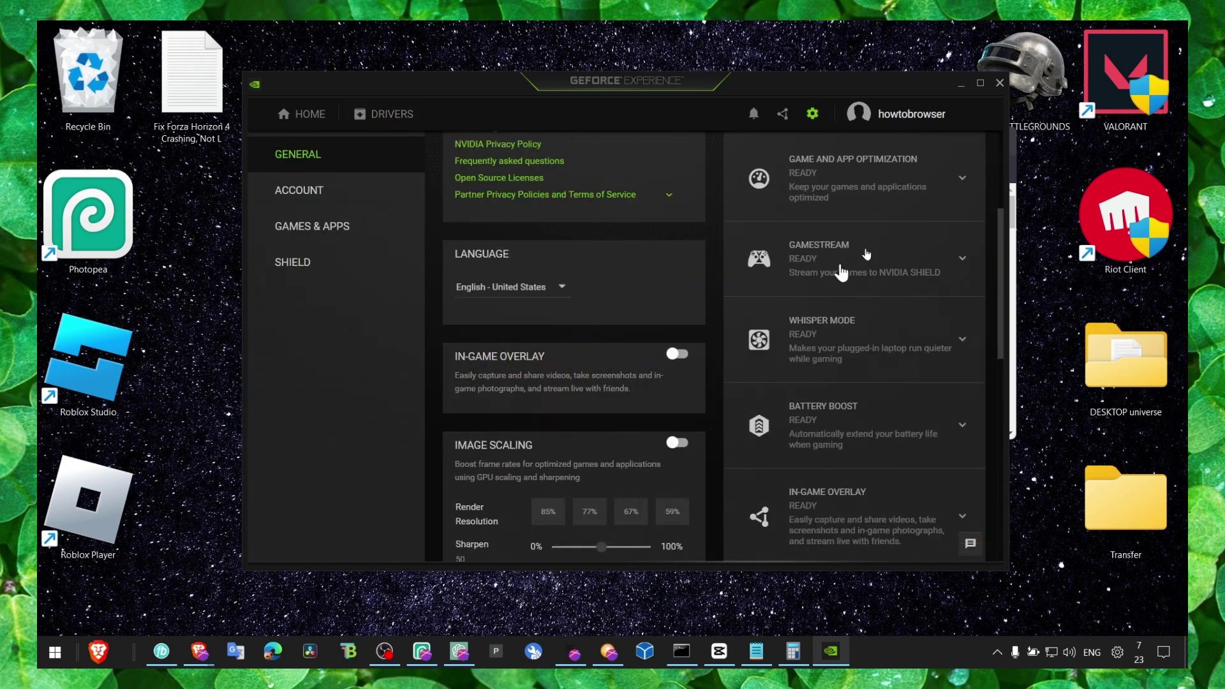
click(960, 84)
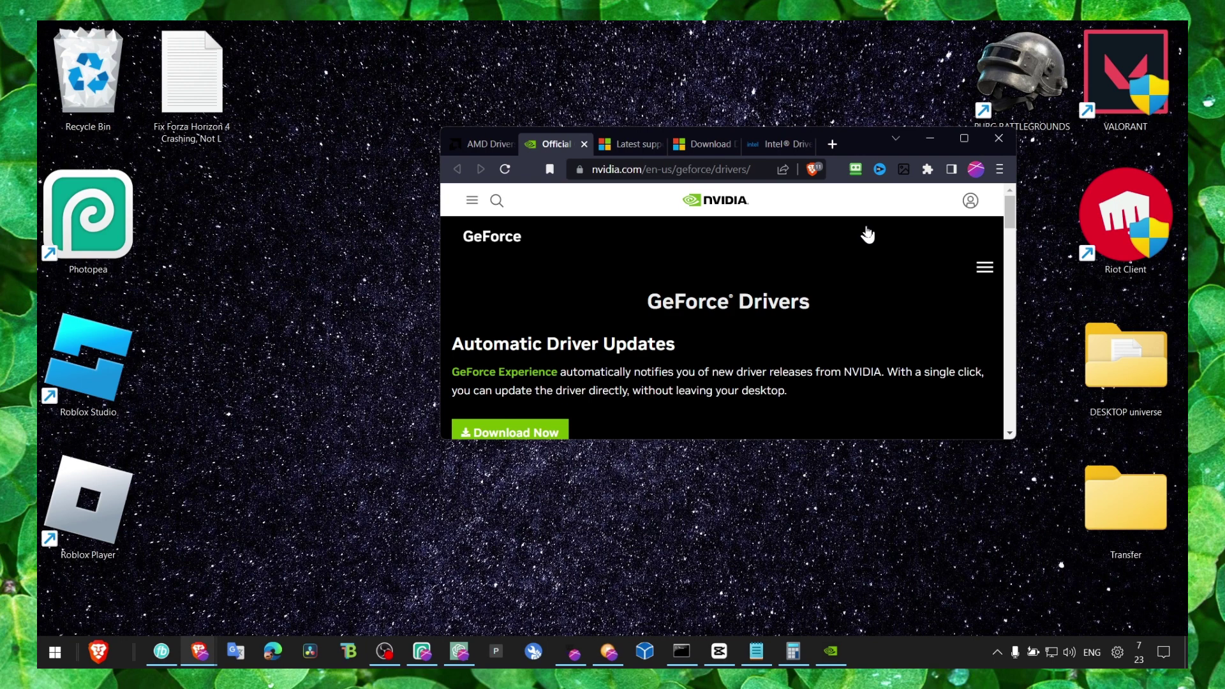
Maximize Brave and look over the AMD support and Intel Driver & Support Assistant pages.
click(964, 139)
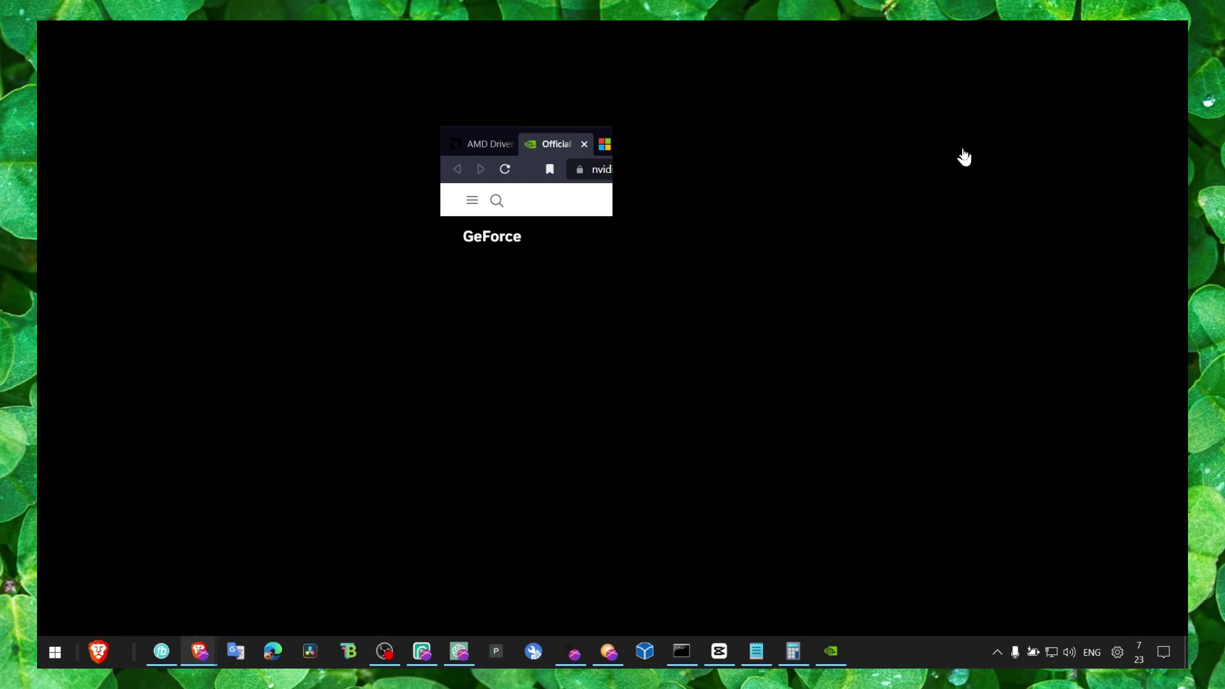
click(464, 27)
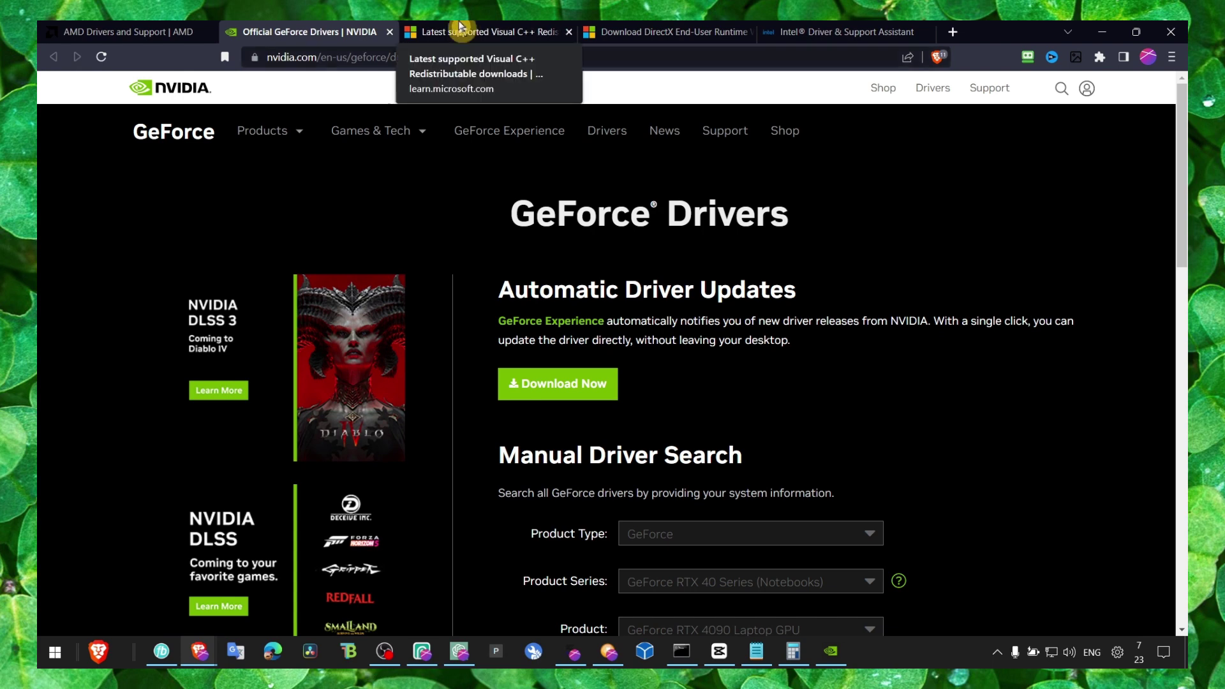
click(153, 30)
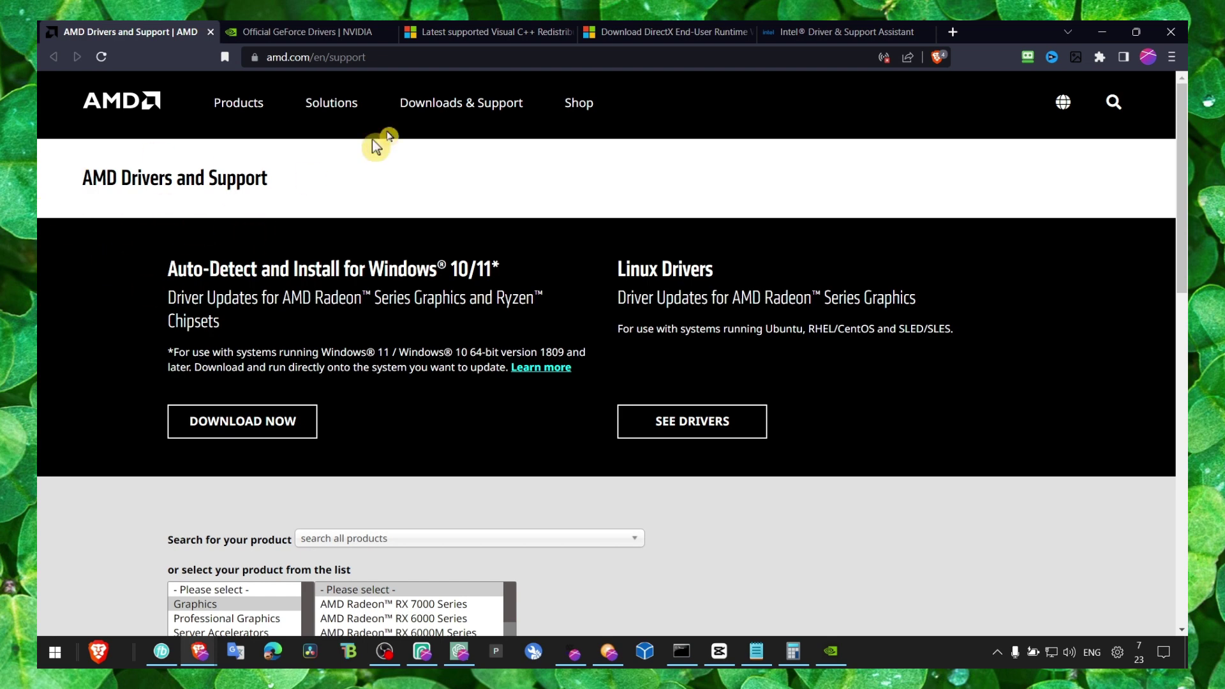
click(344, 133)
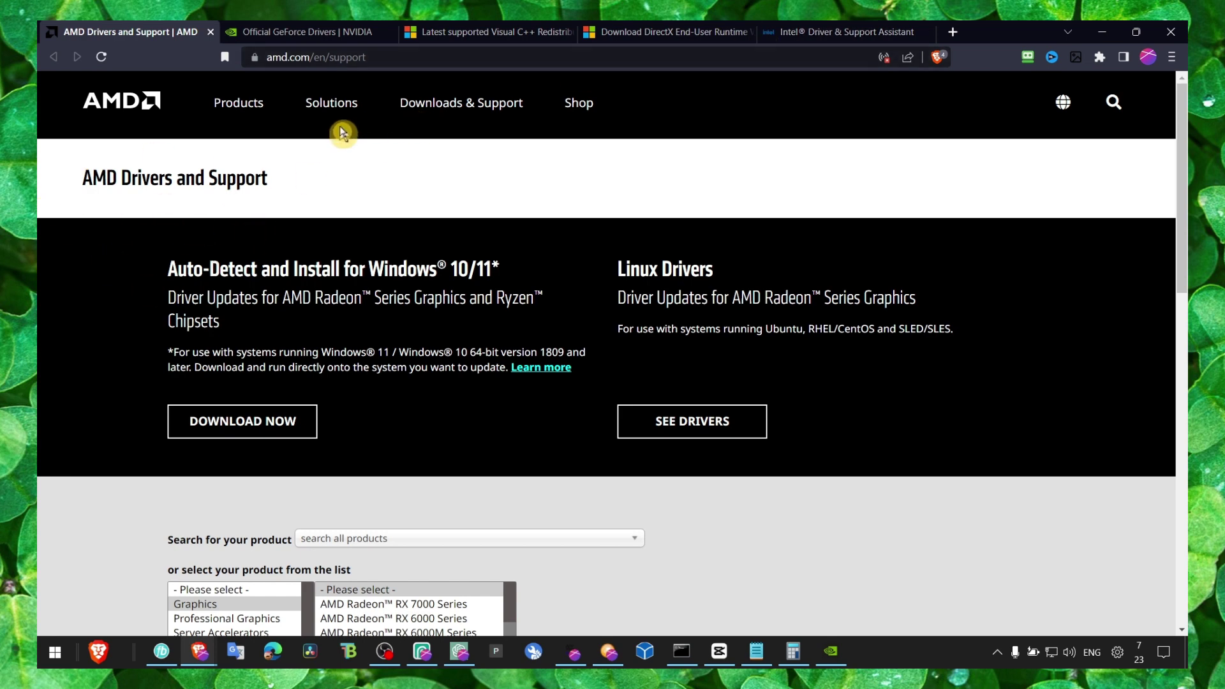
click(775, 34)
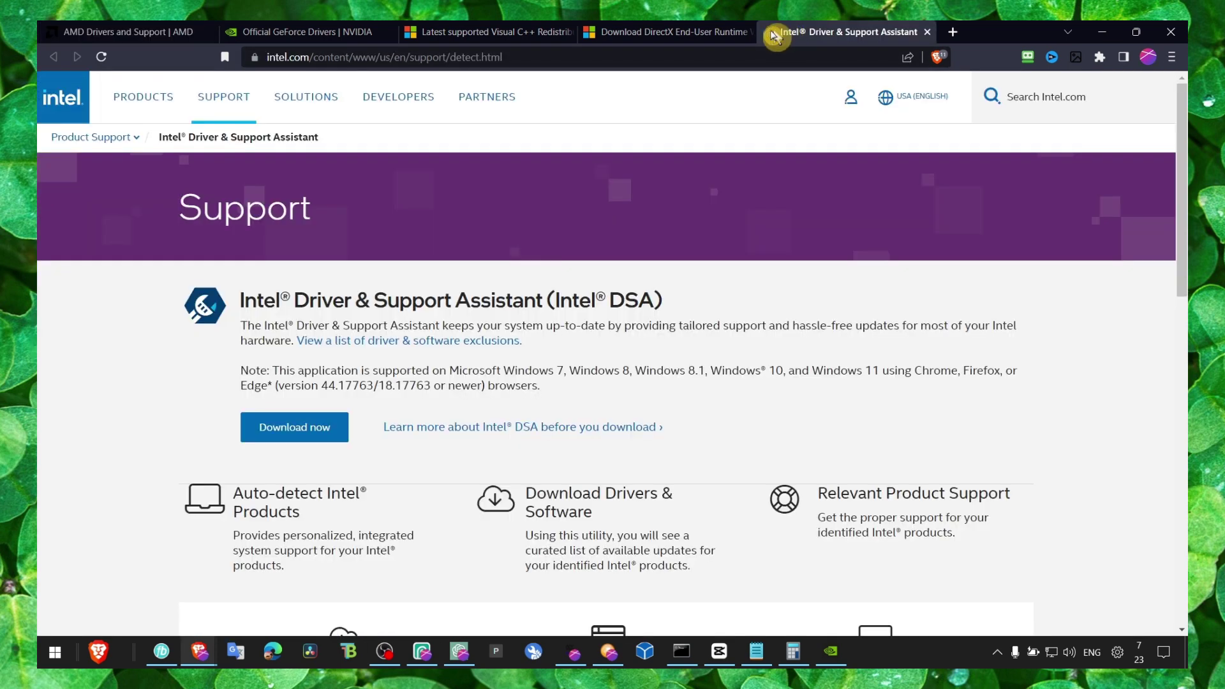
Review the DirectX End-User Runtime download page.
click(620, 33)
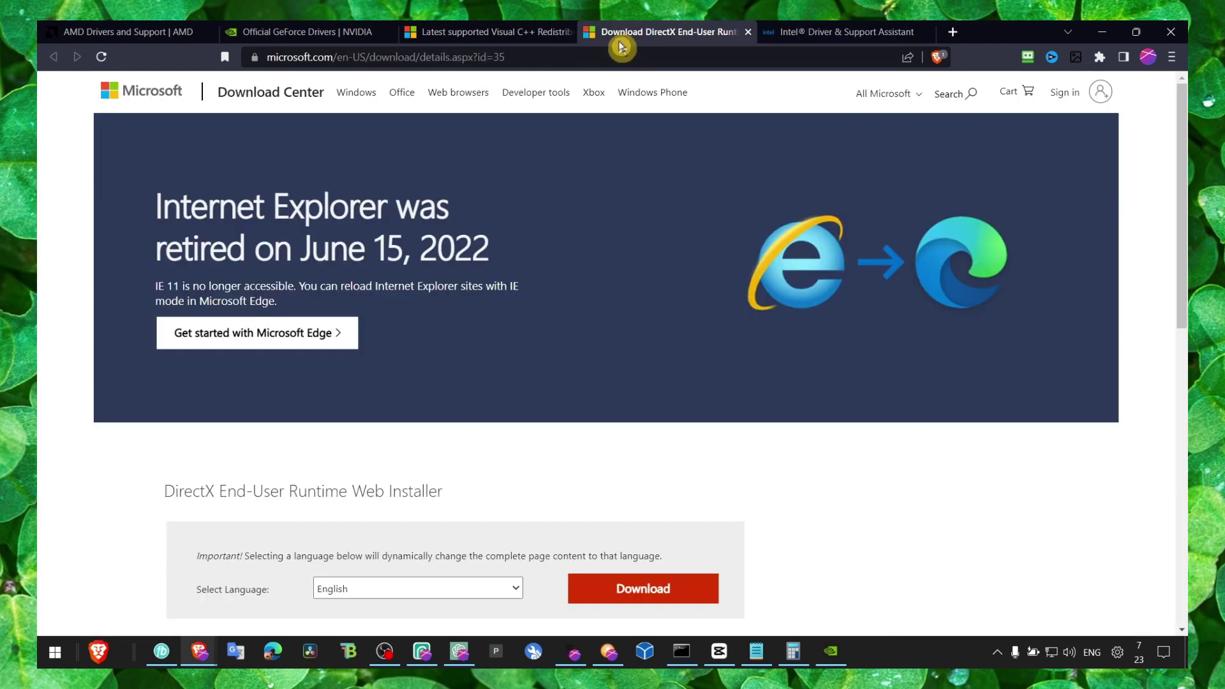
scroll(171, 252, down, 3)
click(158, 289)
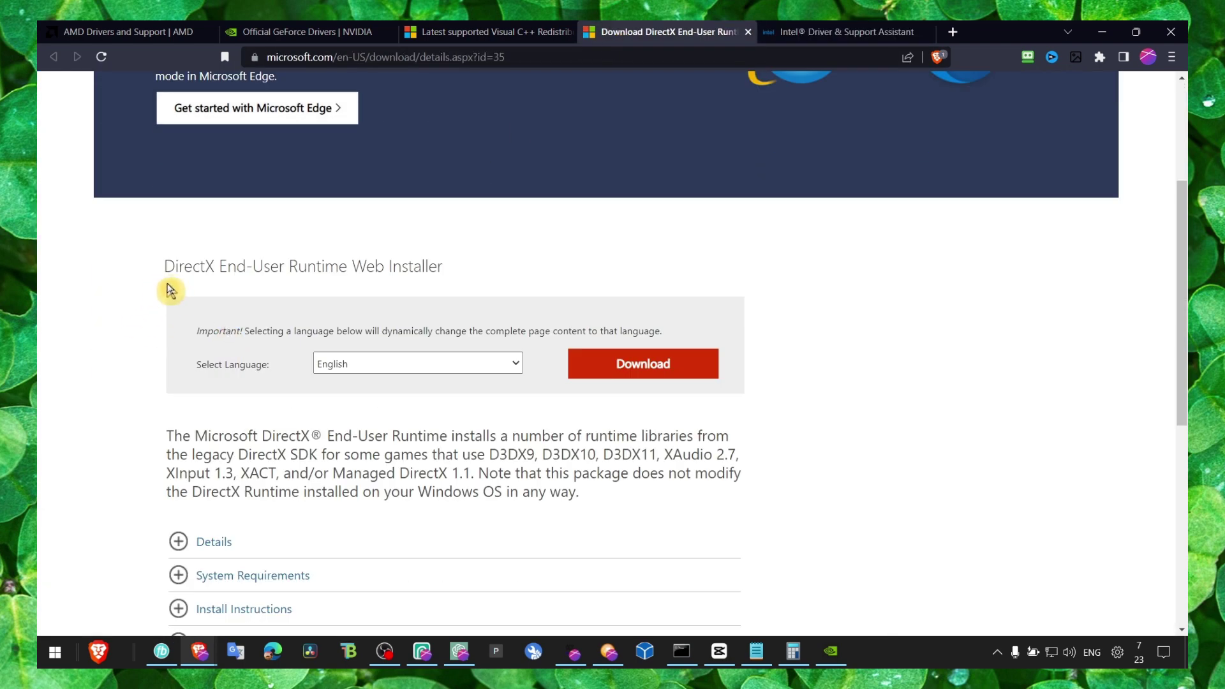
drag(178, 273, 287, 268)
click(207, 287)
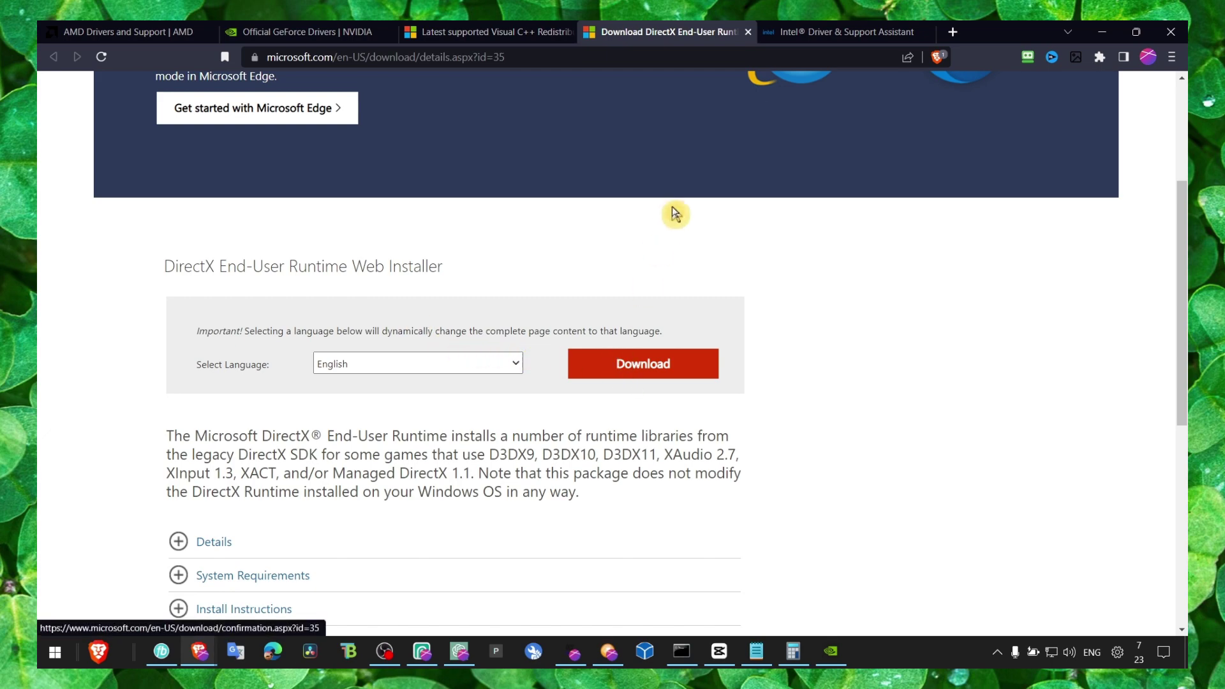
Review the Visual C++ Redistributable downloads page, then minimize Brave.
click(485, 32)
scroll(536, 191, down, 3)
scroll(491, 243, up, 2)
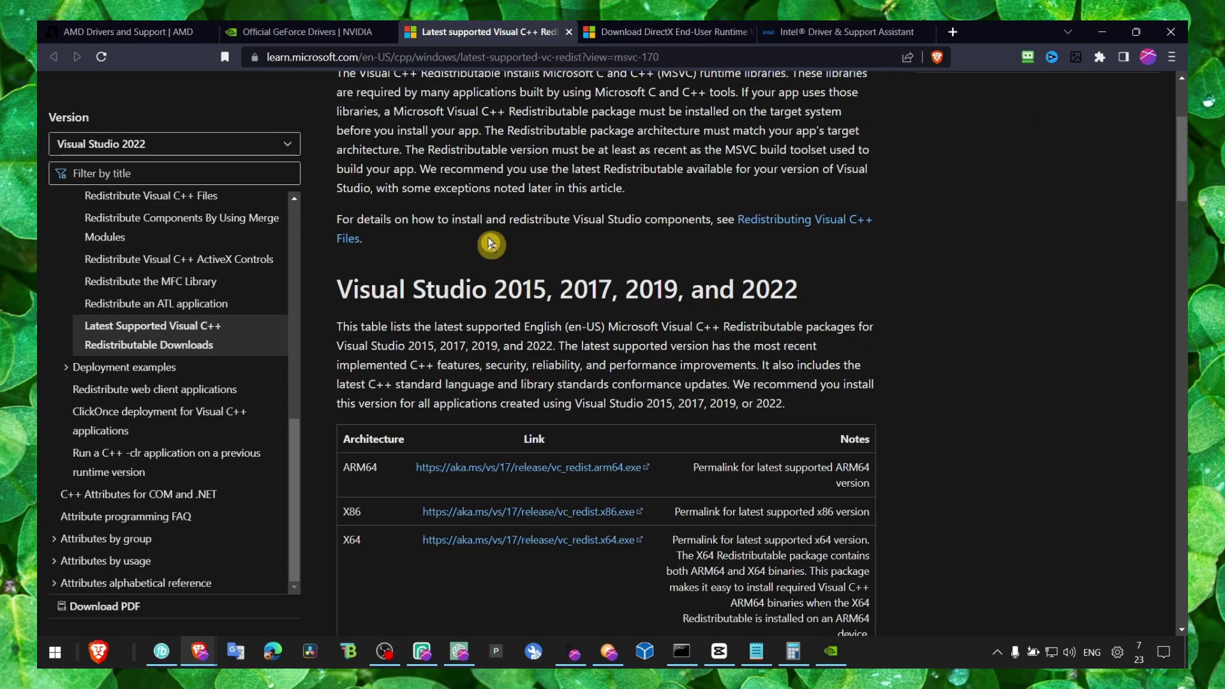
scroll(491, 243, up, 3)
double_click(365, 112)
click(533, 110)
scroll(559, 247, down, 5)
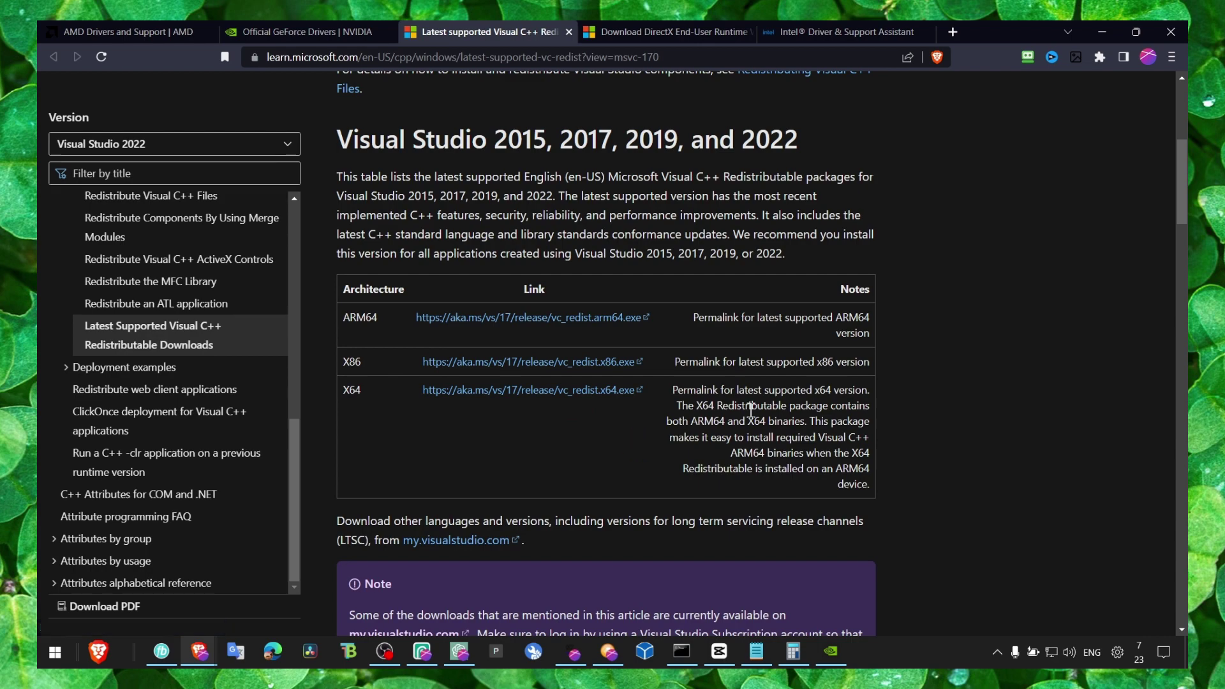
click(1102, 32)
Refresh the desktop and search 'game mode' to open the Game Mode settings.
right_click(567, 203)
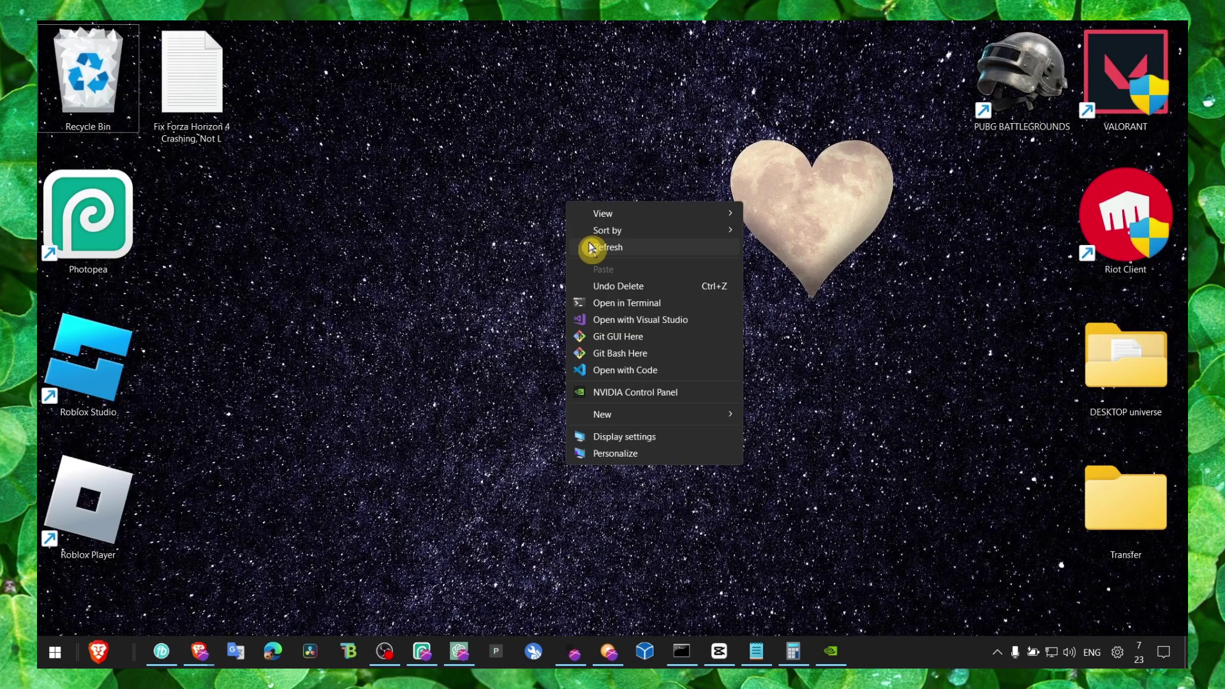
click(591, 248)
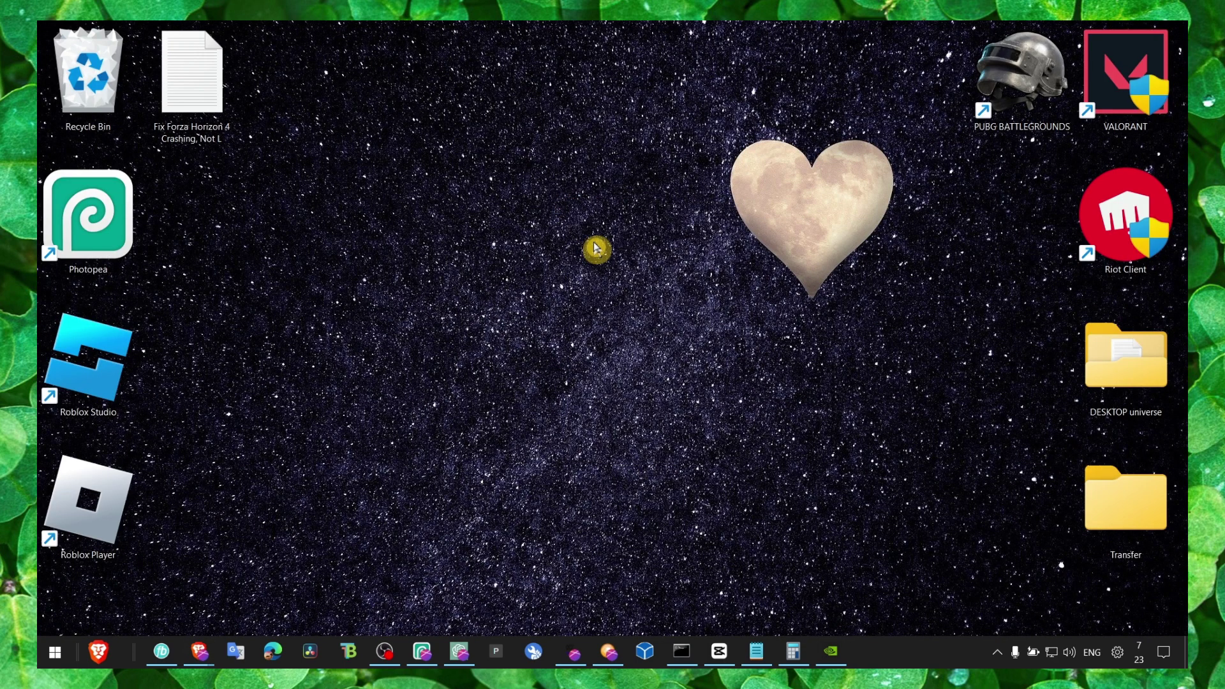
key(super)
text(gram)
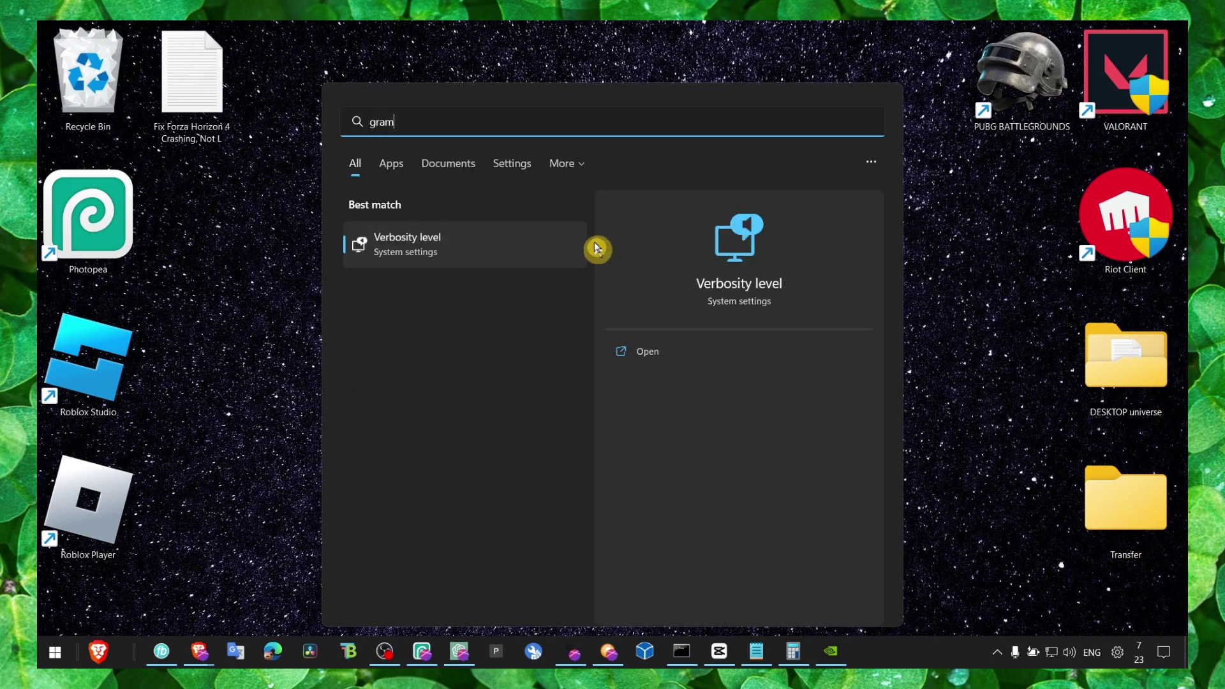
key(BackSpace)
key(BackSpace)
key(BackSpace)
key(BackSpace)
text(grame )
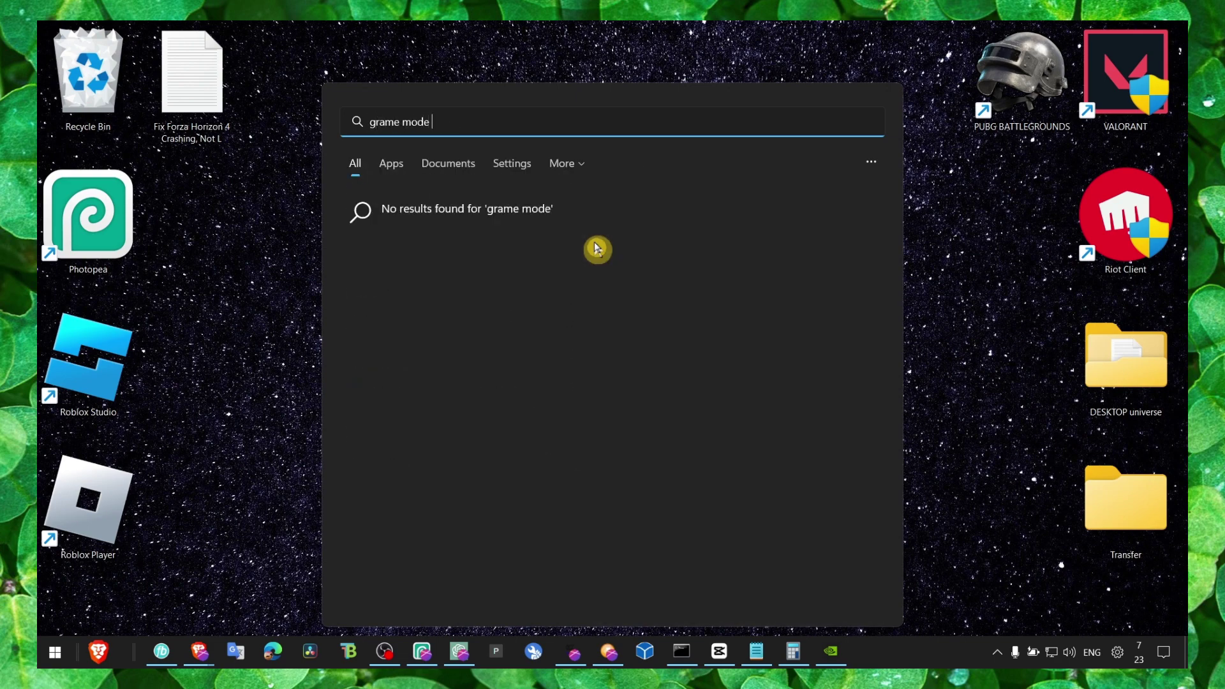
text(mode)
key(BackSpace)
key(BackSpace)
key(BackSpace)
key(BackSpace)
key(BackSpace)
key(BackSpace)
key(BackSpace)
key(BackSpace)
key(BackSpace)
text(ame mdo)
key(BackSpace)
key(BackSpace)
text(ode)
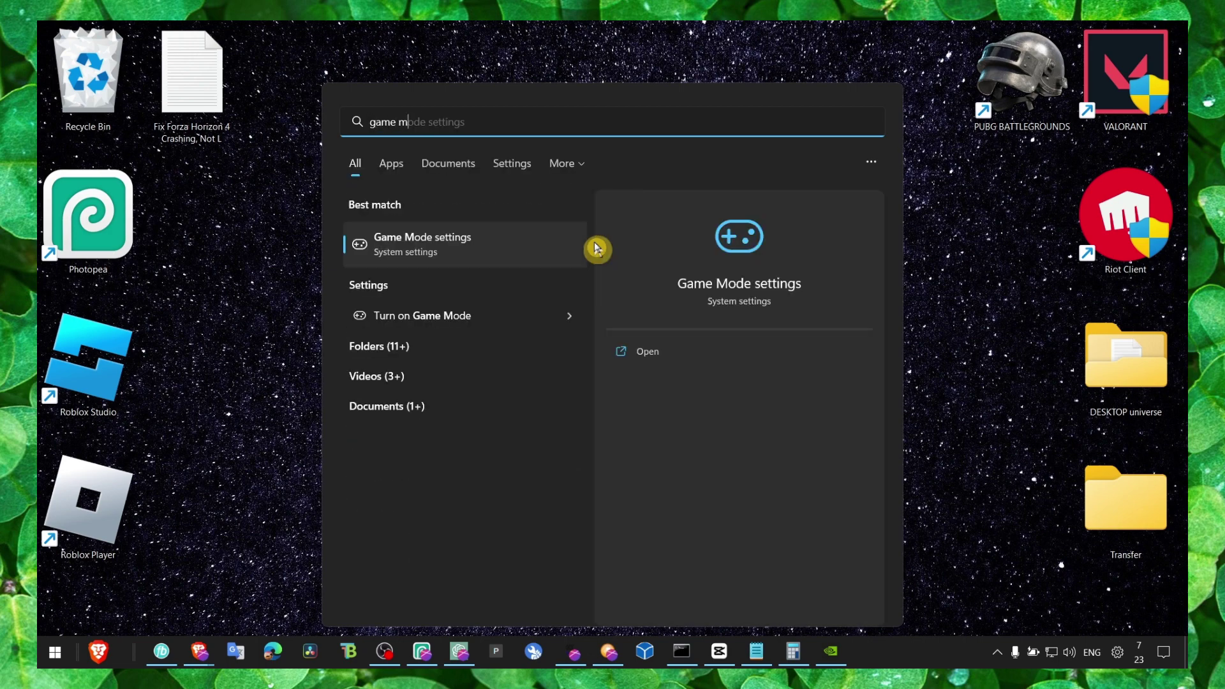
key(Return)
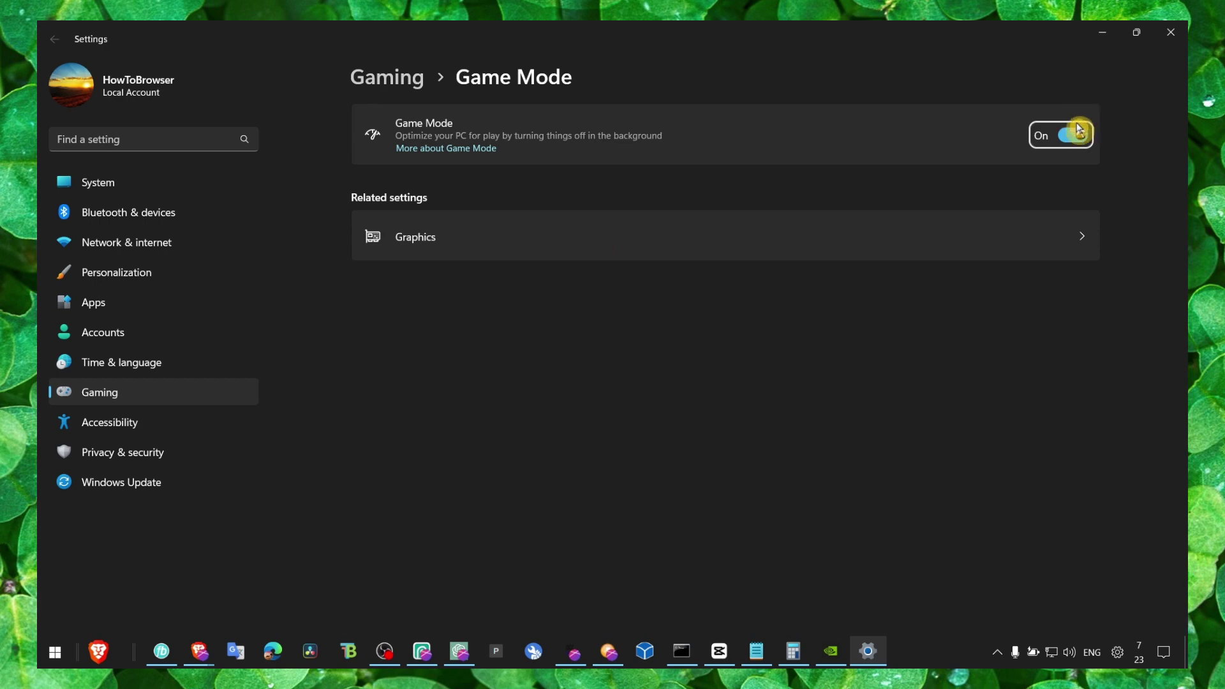
In Graphics settings, view BlueStacks' graphics preference without changing it.
click(715, 229)
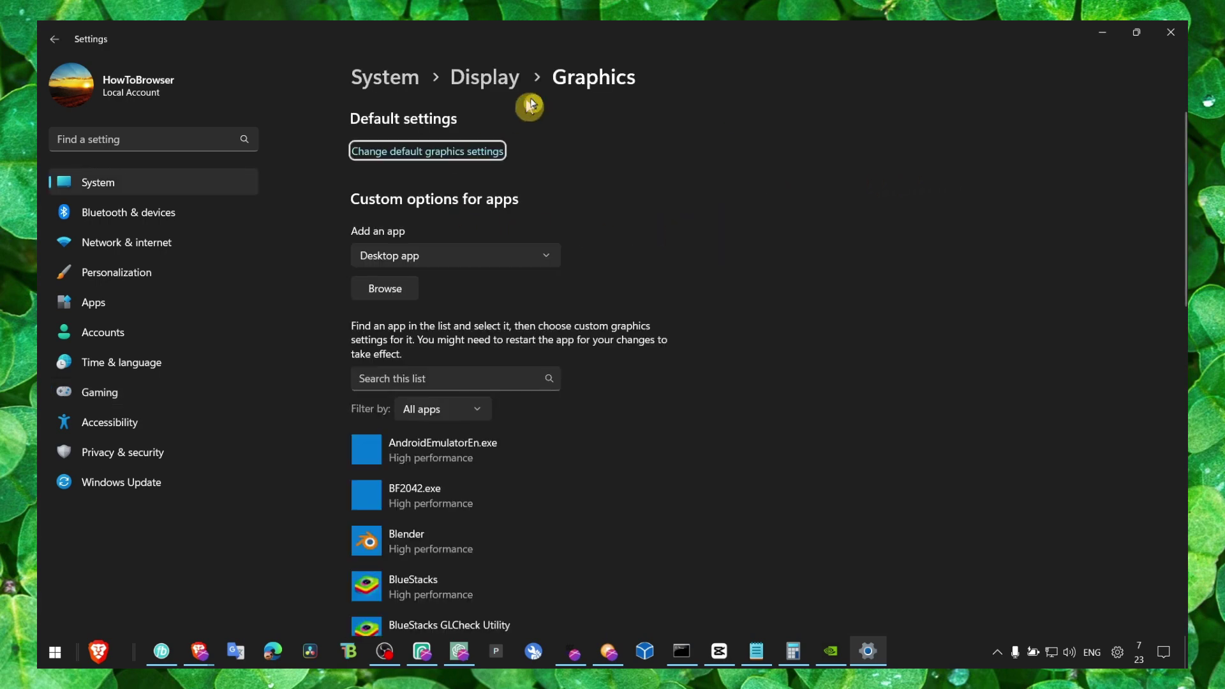
scroll(415, 376, down, 3)
click(424, 350)
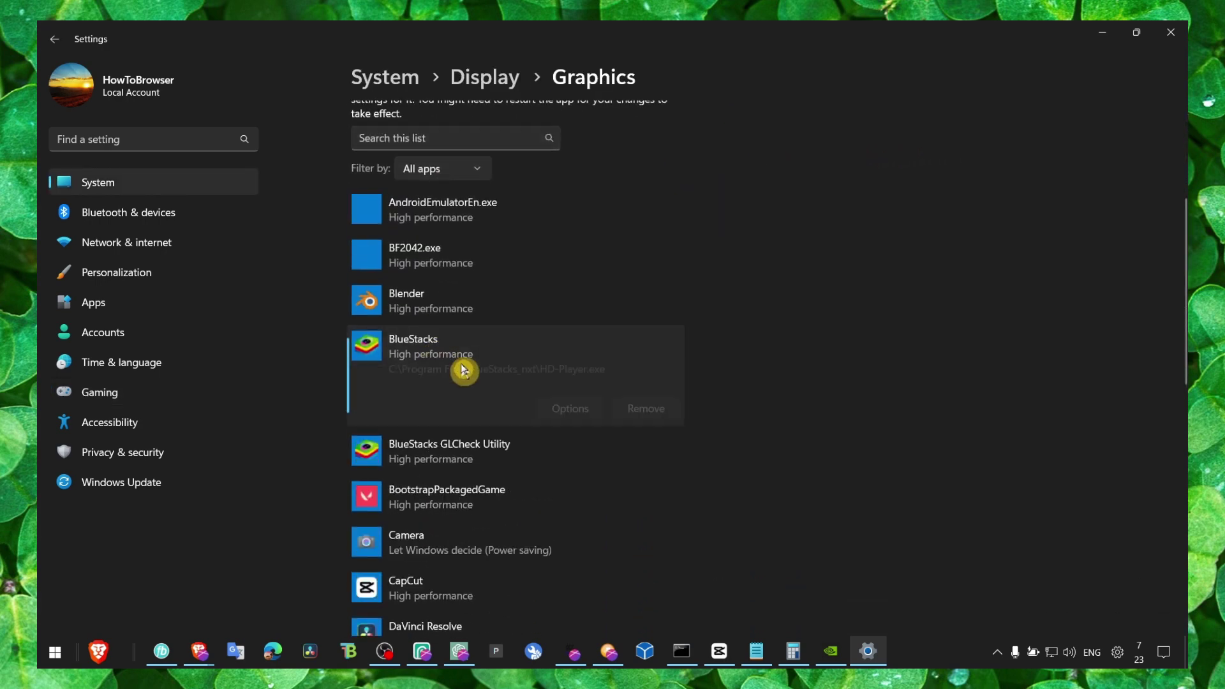
scroll(557, 350, down, 2)
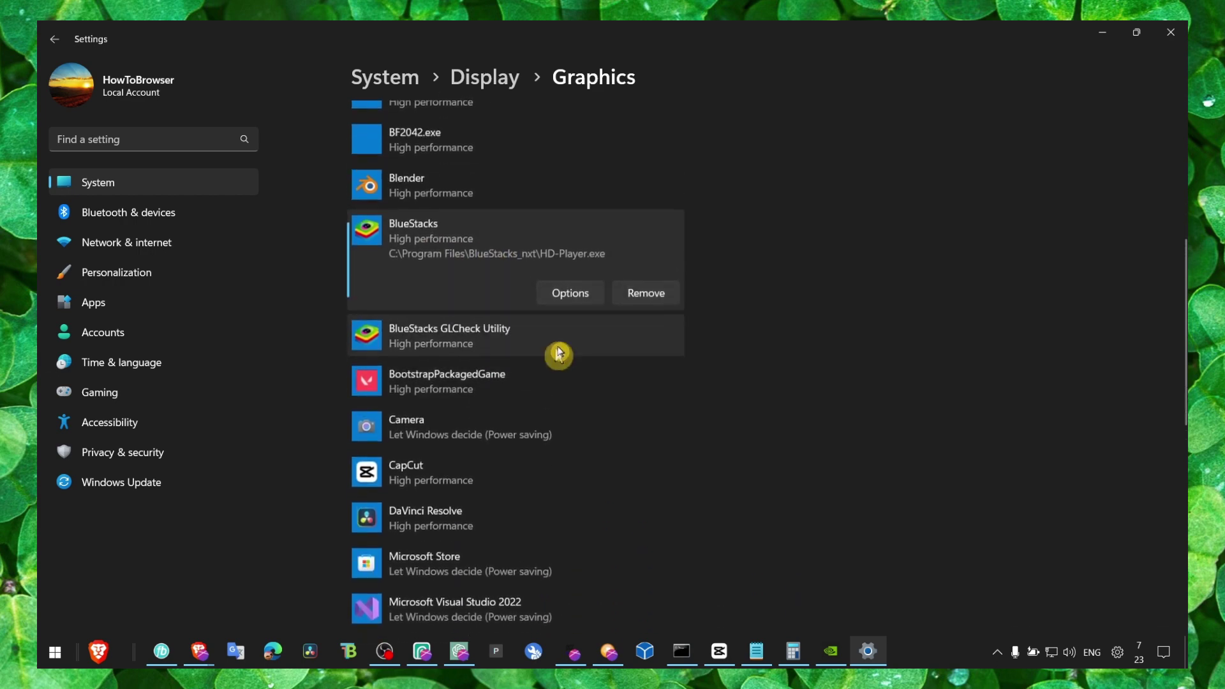
scroll(574, 342, up, 1)
click(590, 335)
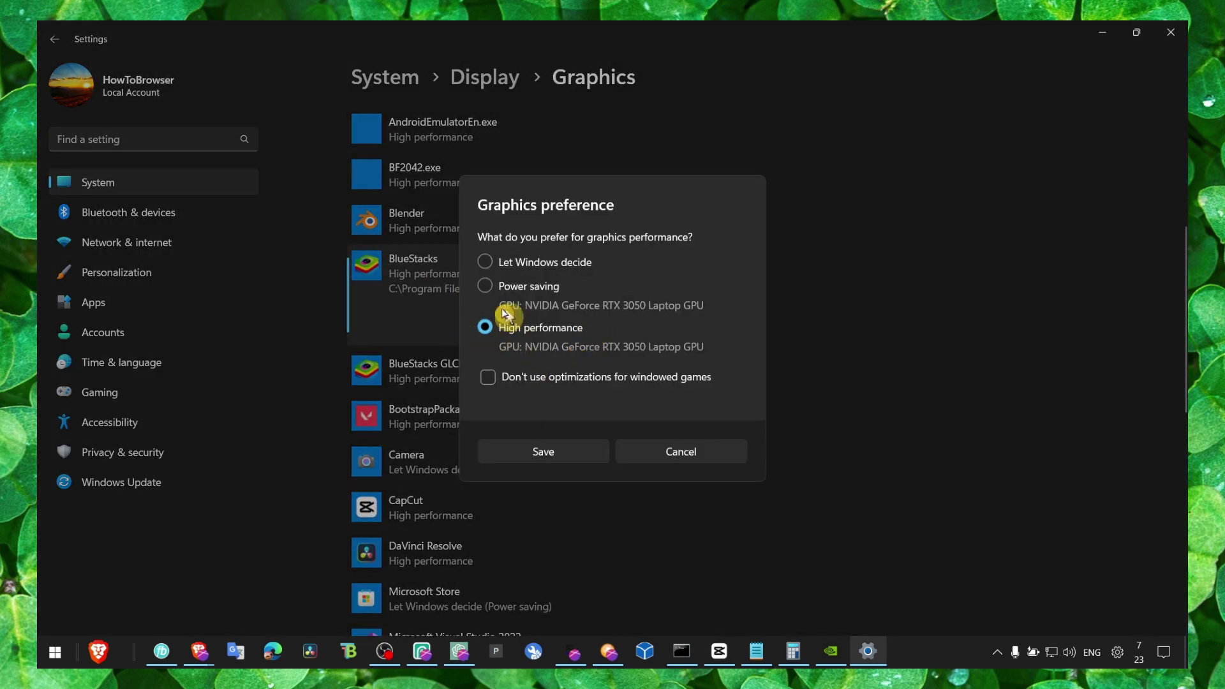
click(652, 449)
Check the Add an app type list, keeping Desktop app selected.
scroll(514, 319, up, 2)
scroll(457, 389, down, 2)
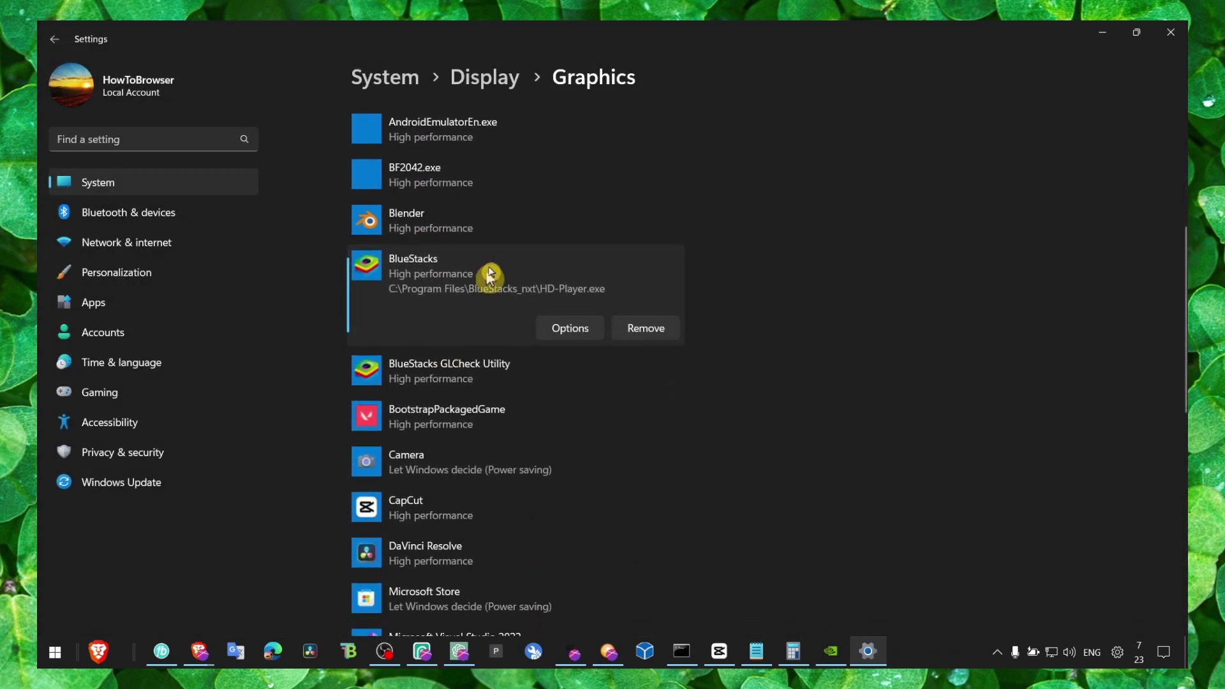
scroll(487, 273, up, 2)
scroll(396, 223, up, 2)
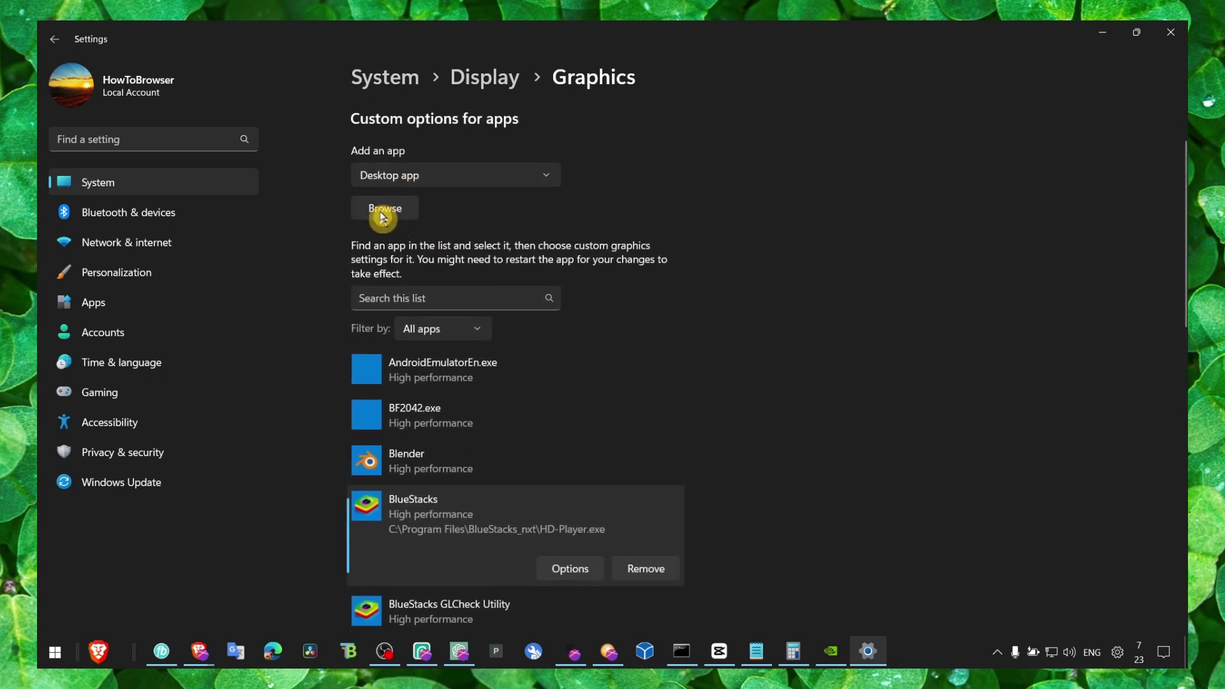
click(421, 179)
click(446, 178)
scroll(492, 327, down, 3)
Open the Balanced plan's advanced power settings and check the minimum and maximum processor states.
key(super)
text(p)
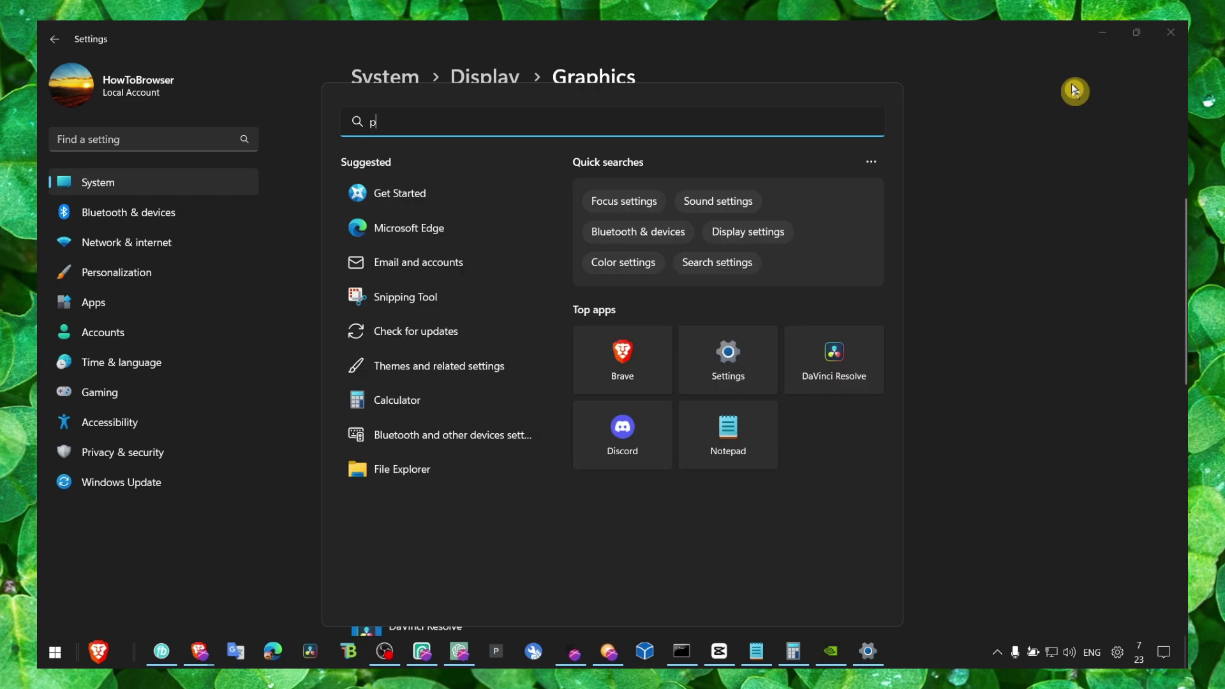
text(ower)
key(Escape)
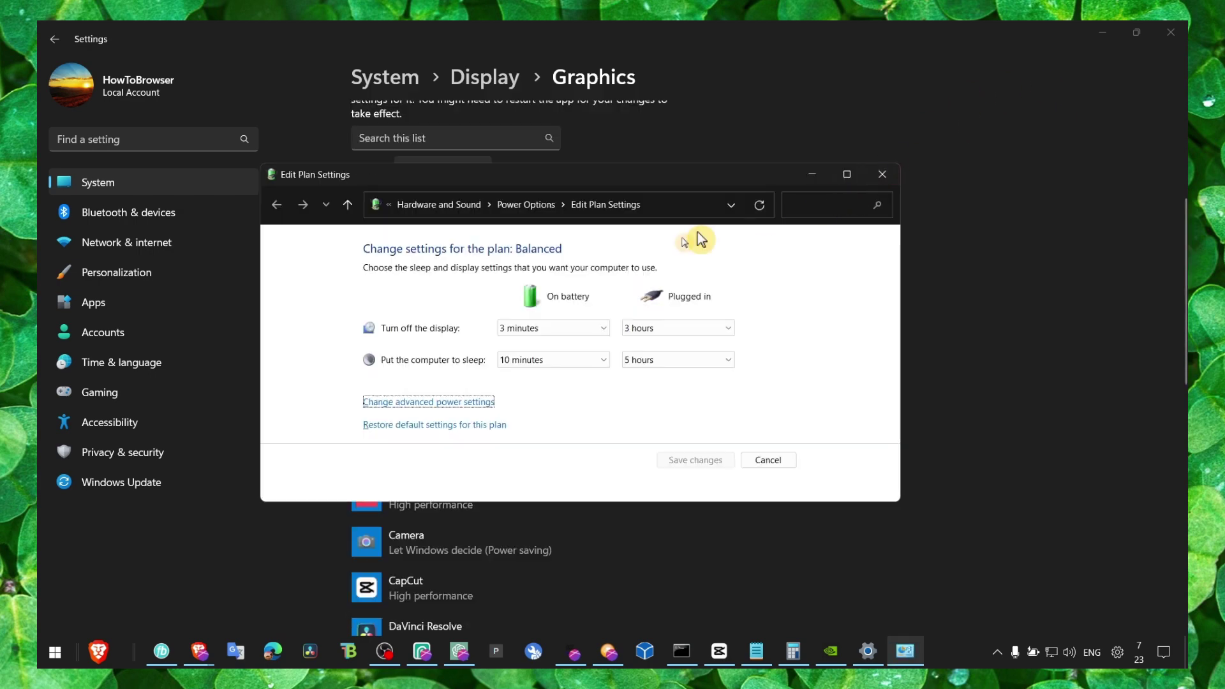
click(431, 404)
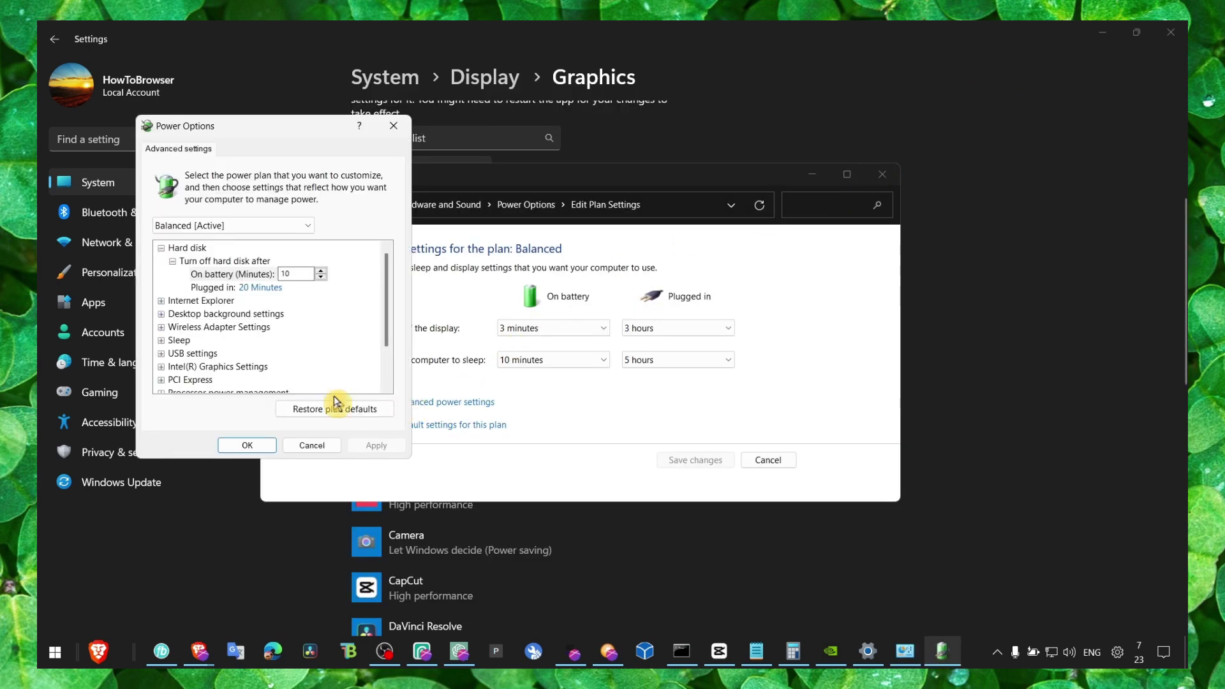
scroll(159, 382, down, 1)
click(161, 354)
click(185, 381)
scroll(185, 381, down, 1)
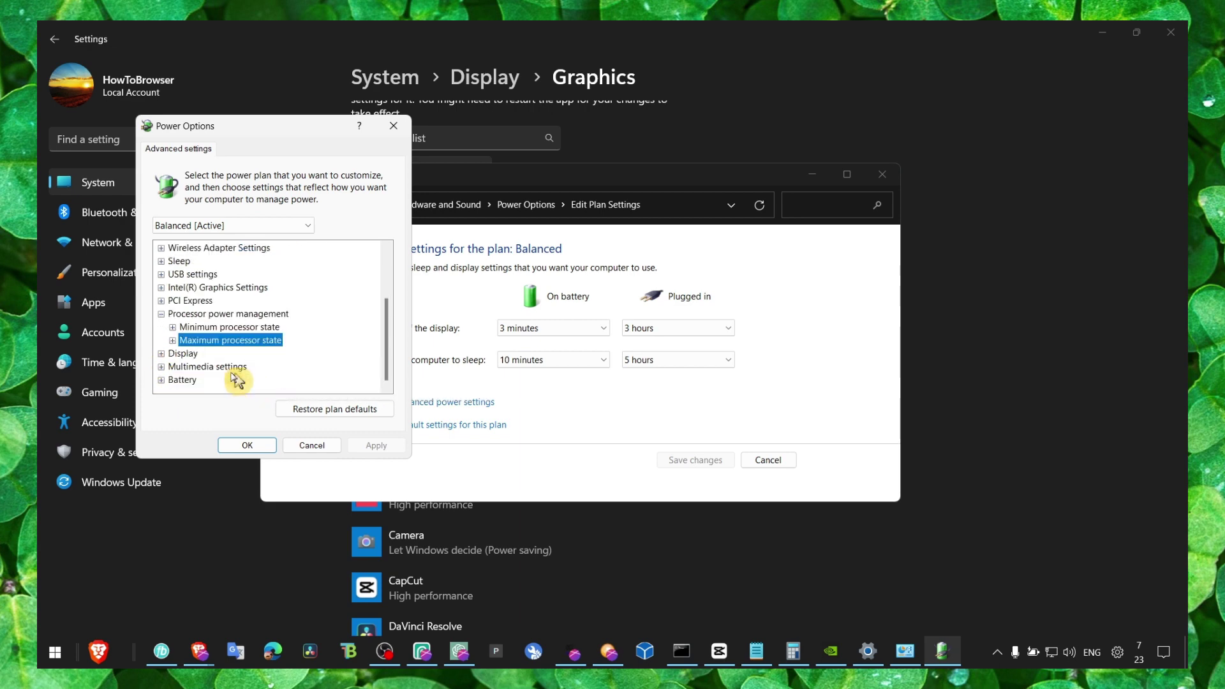
click(173, 326)
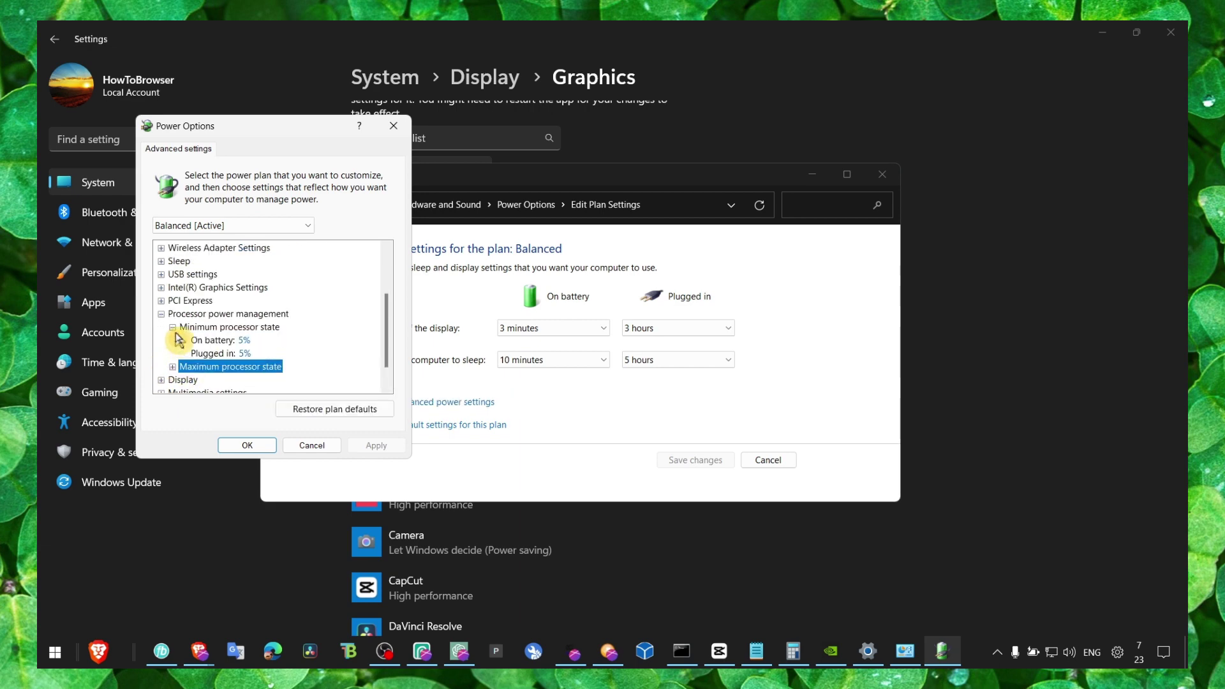
click(172, 367)
Close Power Options, Settings and the power plan editor.
click(394, 125)
click(1116, 27)
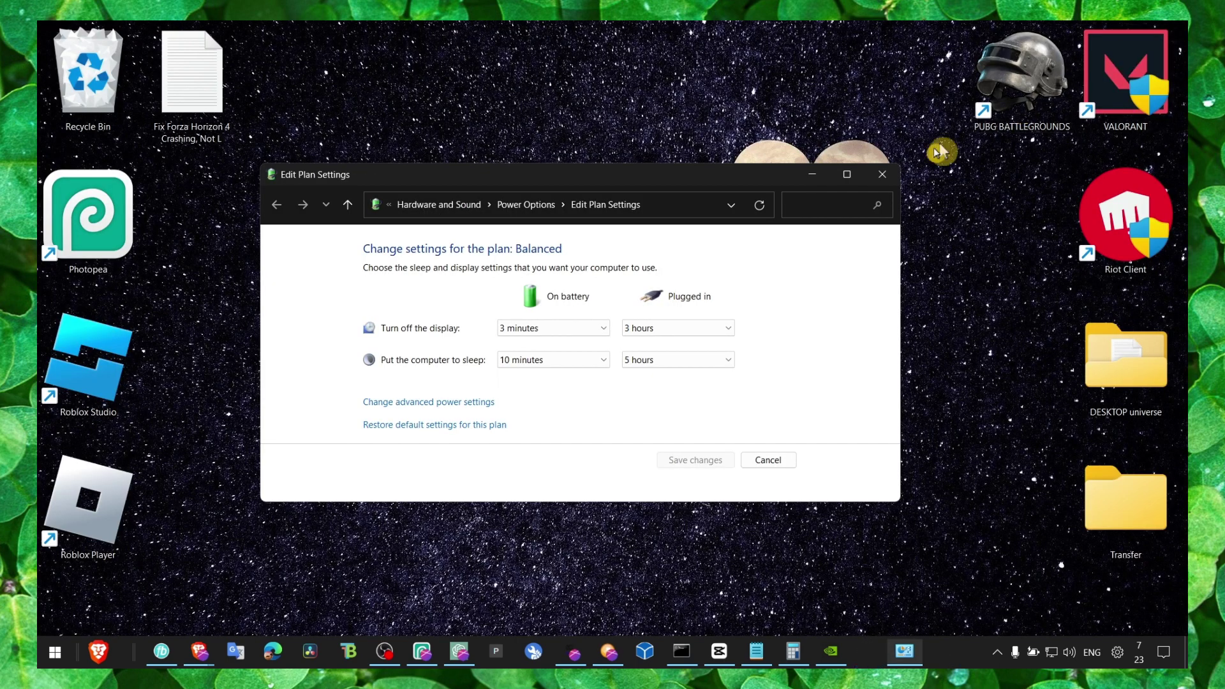
click(883, 175)
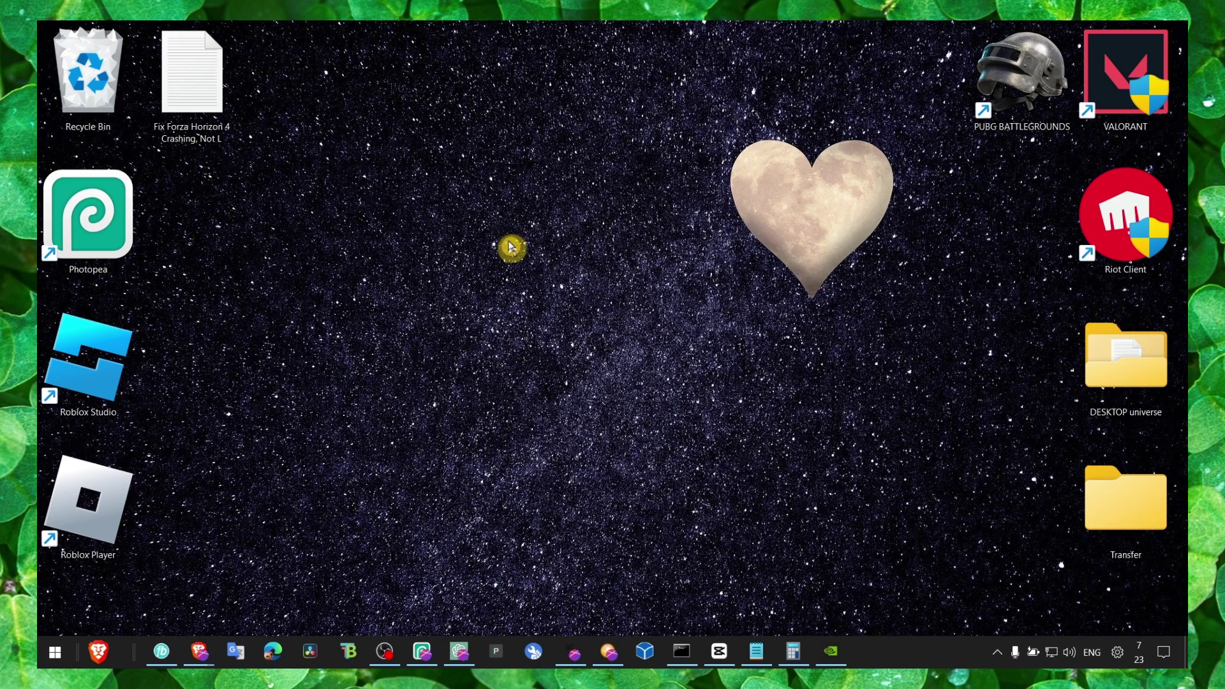